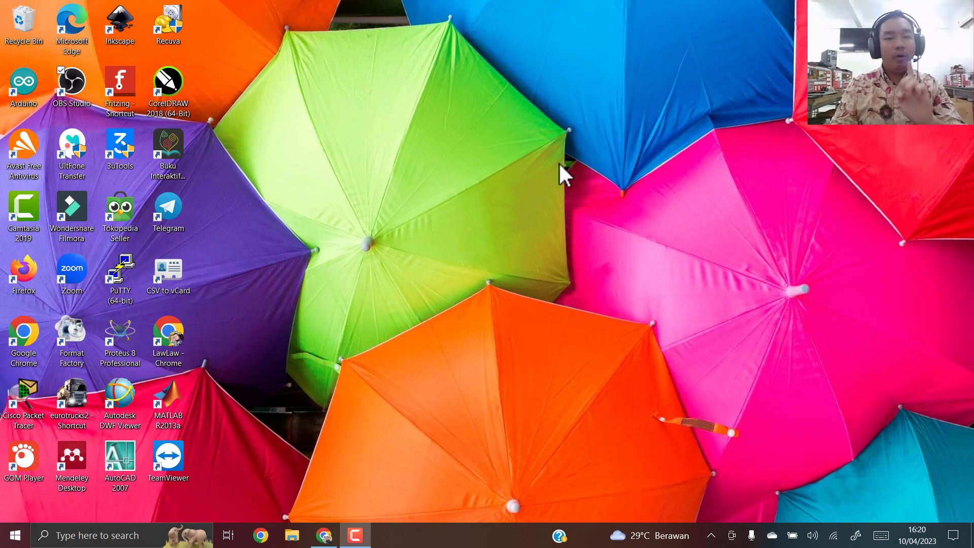
Step: Launch OBS Studio, dismiss the plugin load error and maximize the window
{"action": "double_click", "coordinate": [71, 86]}
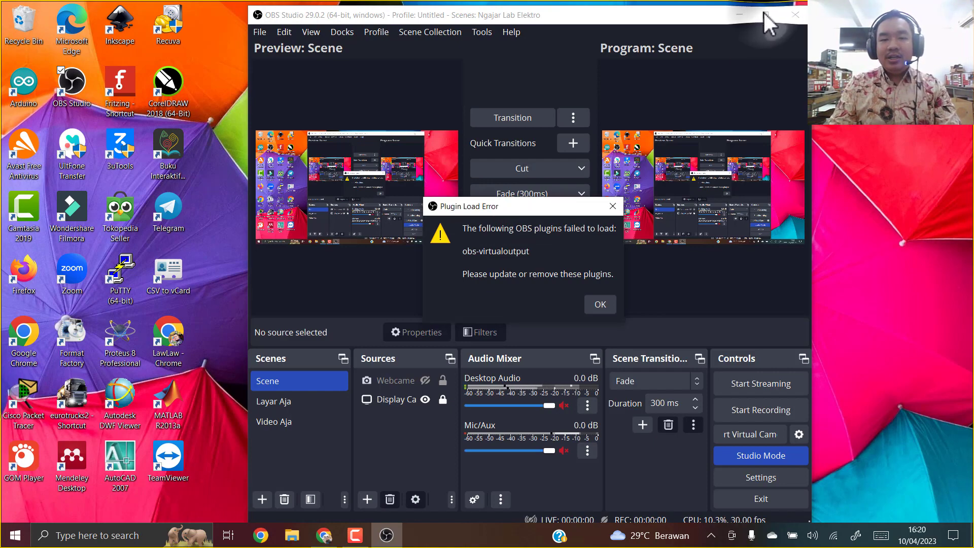
{"action": "left_click", "coordinate": [600, 306]}
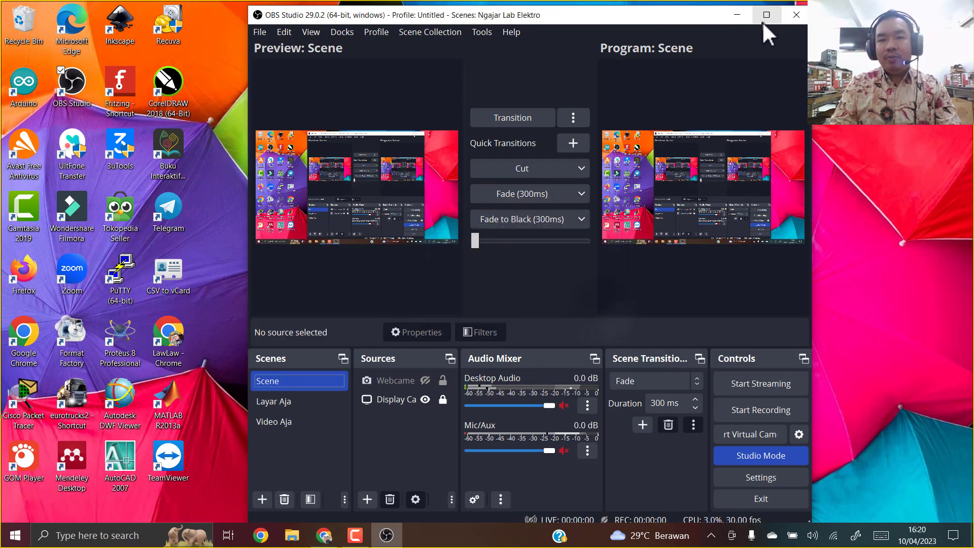
{"action": "left_click", "coordinate": [765, 16]}
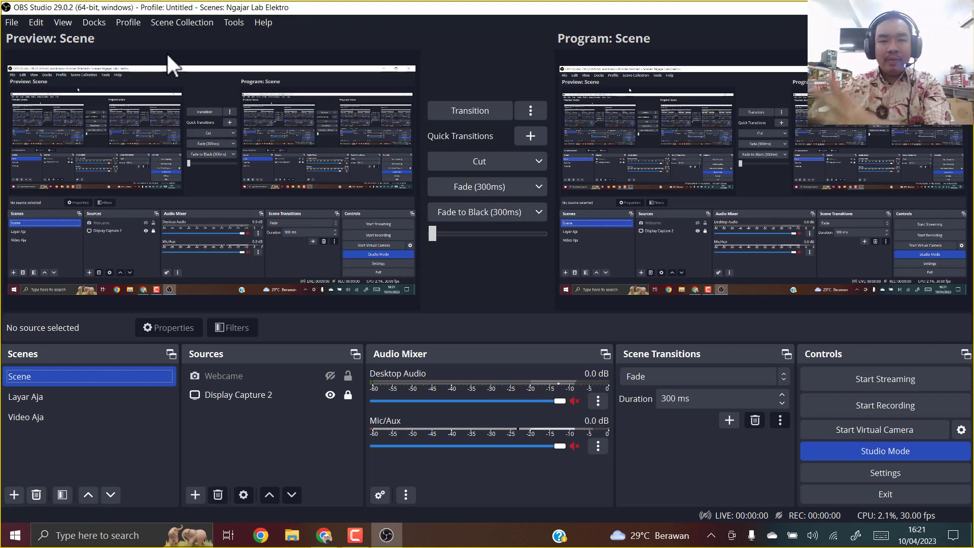
Step: Create a new scene collection named "Mengajar GMeet"
{"action": "left_click", "coordinate": [172, 23]}
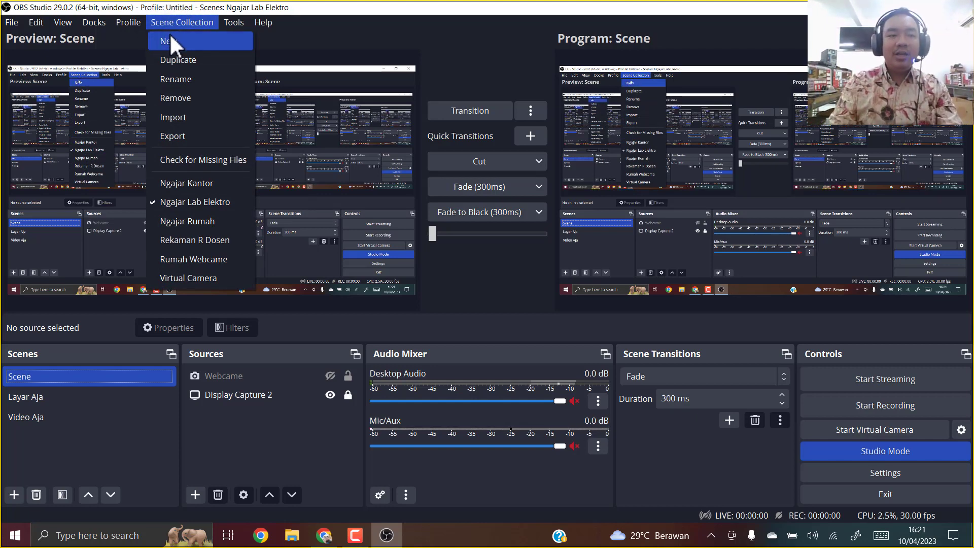
{"action": "left_click", "coordinate": [178, 44]}
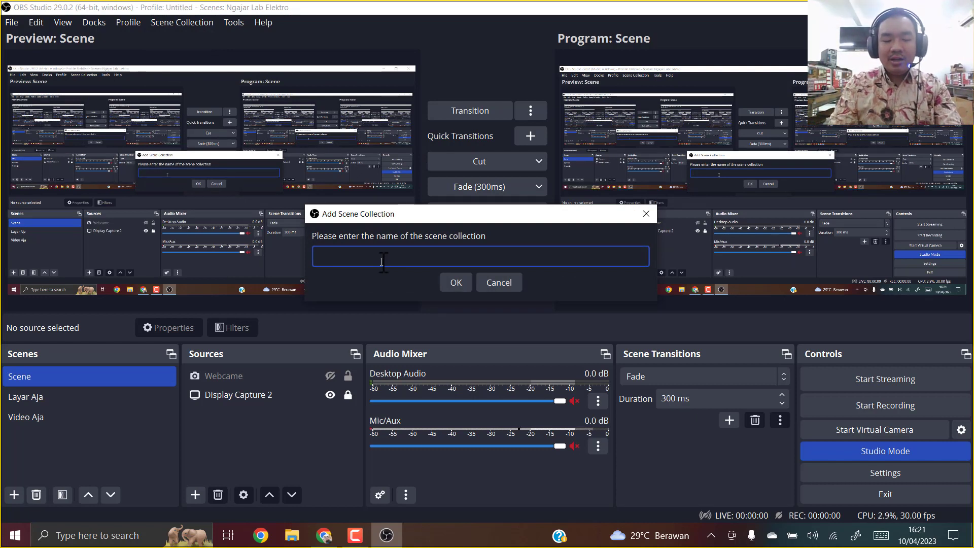
{"action": "type", "text": "Mengajar "}
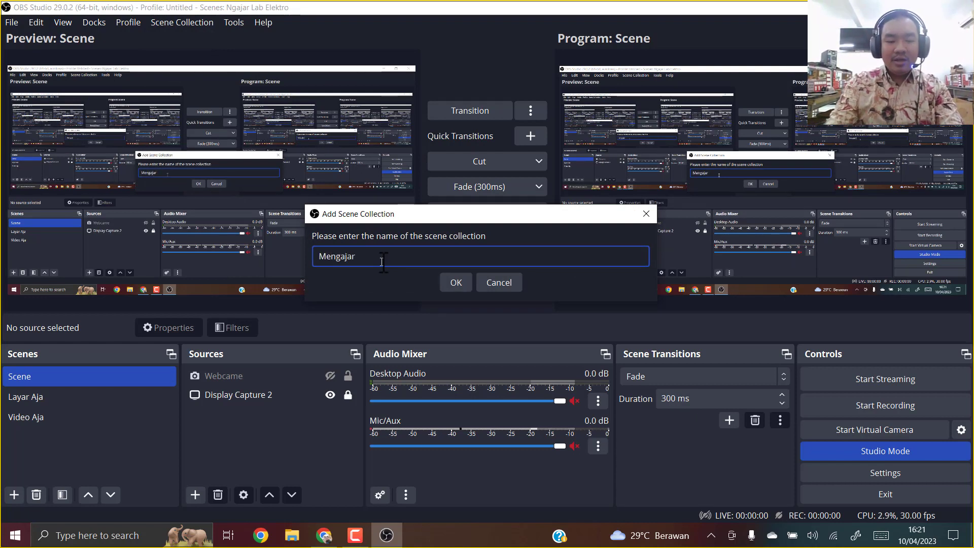
{"action": "type", "text": "GMeet"}
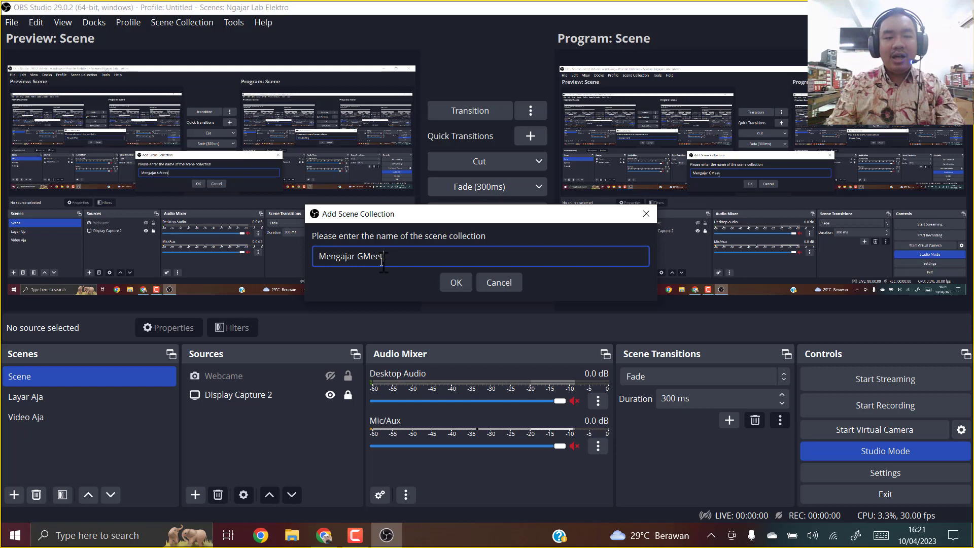
{"action": "left_click", "coordinate": [459, 284]}
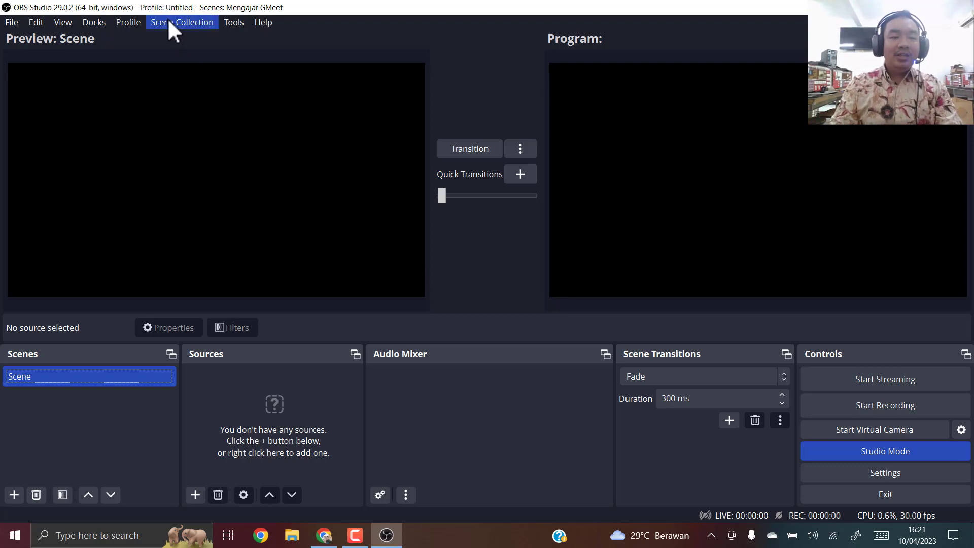
Step: Rename the default scene in the new collection as "Gmeet"
{"action": "left_click", "coordinate": [35, 378]}
{"action": "right_click", "coordinate": [35, 376]}
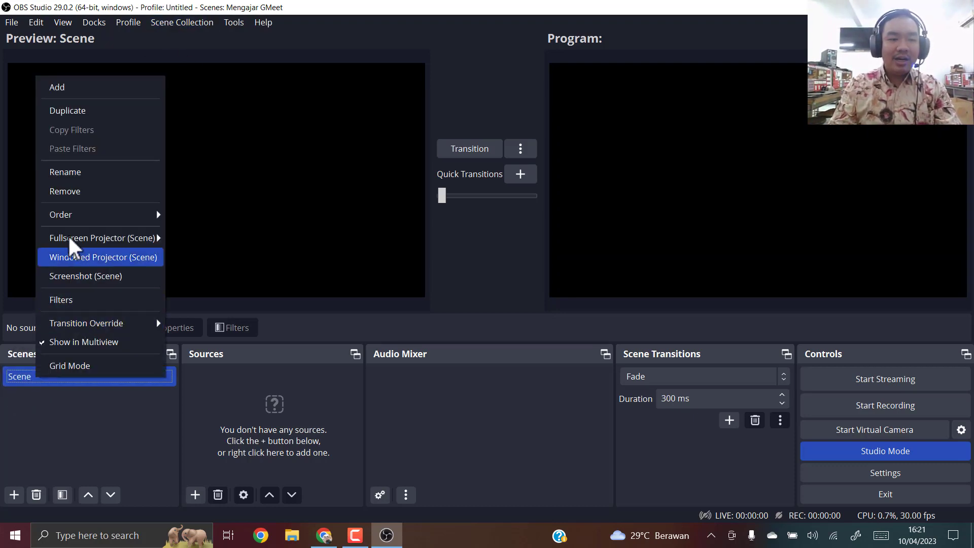
{"action": "left_click", "coordinate": [66, 175]}
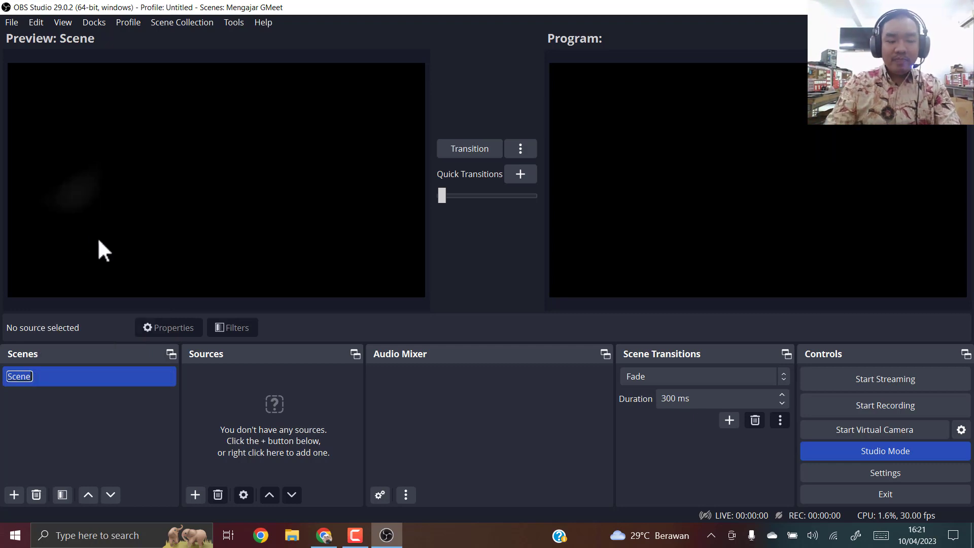
{"action": "type", "text": "Gmmet"}
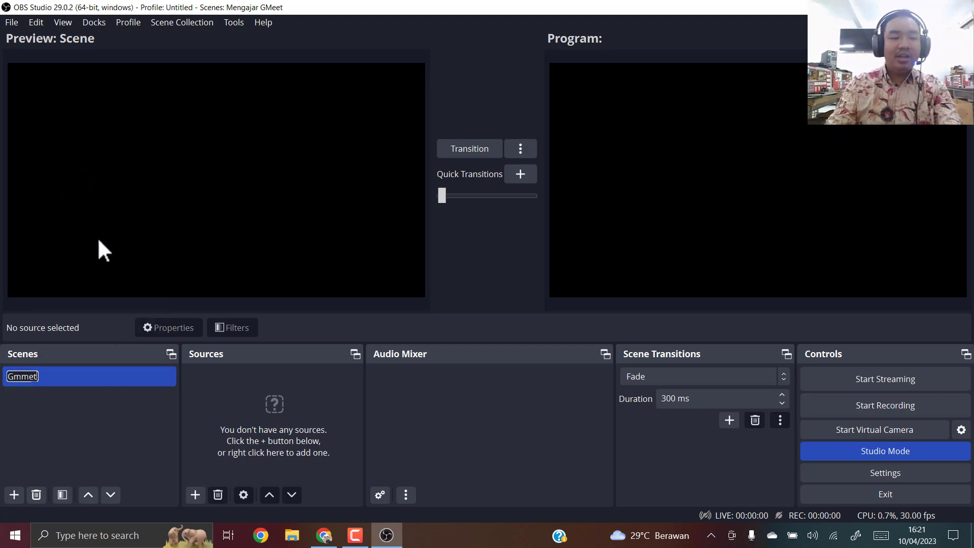
{"action": "key", "text": "BackSpace"}
{"action": "key", "text": "BackSpace"}
{"action": "key", "text": "BackSpace"}
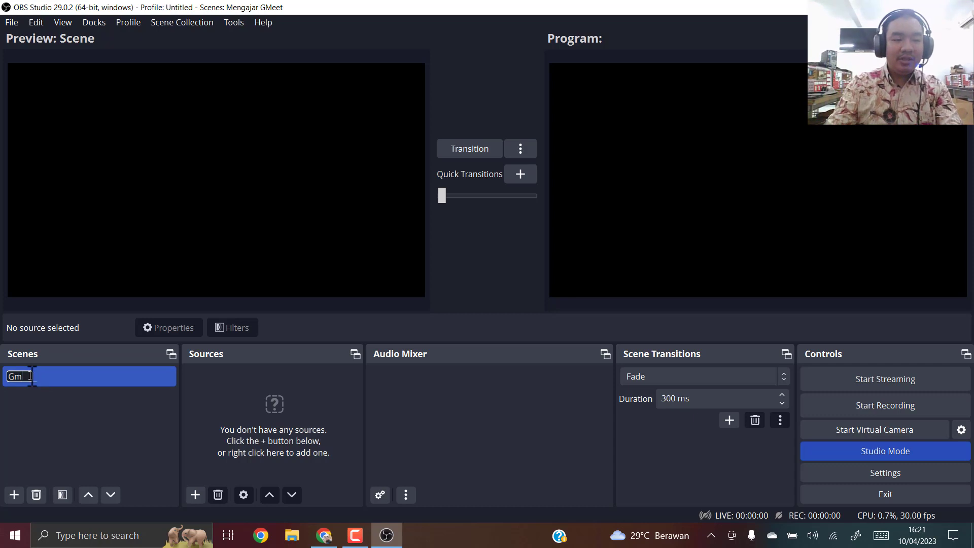
{"action": "type", "text": "eet"}
{"action": "key", "text": "Return"}
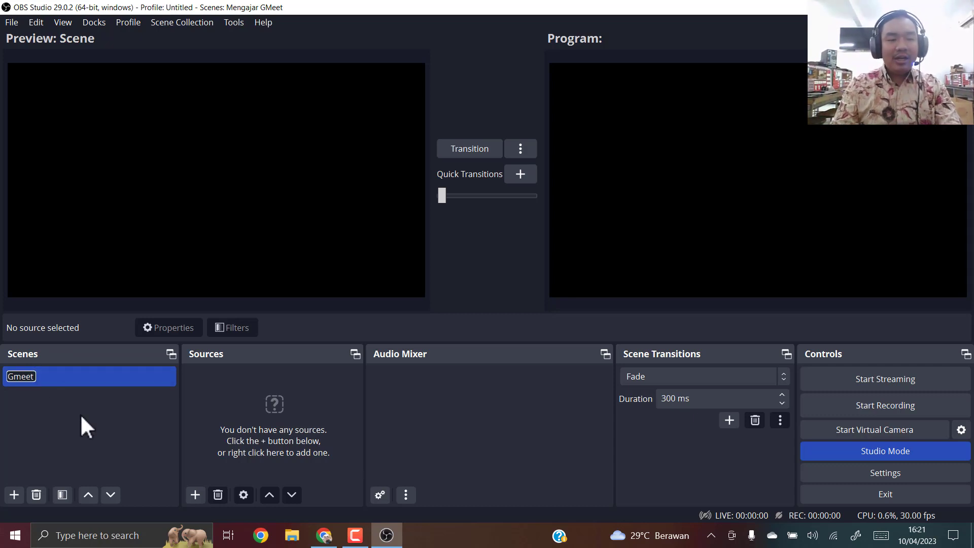
Step: Add a Display Capture source named "Aktivitas Layar" to the Gmeet scene, keeping its default capture settings
{"action": "left_click", "coordinate": [195, 494]}
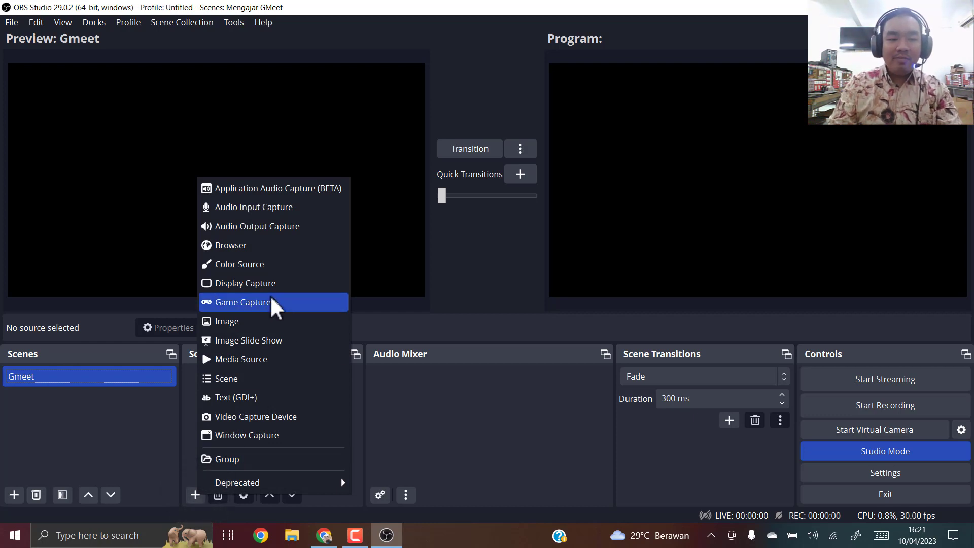
{"action": "left_click", "coordinate": [251, 283]}
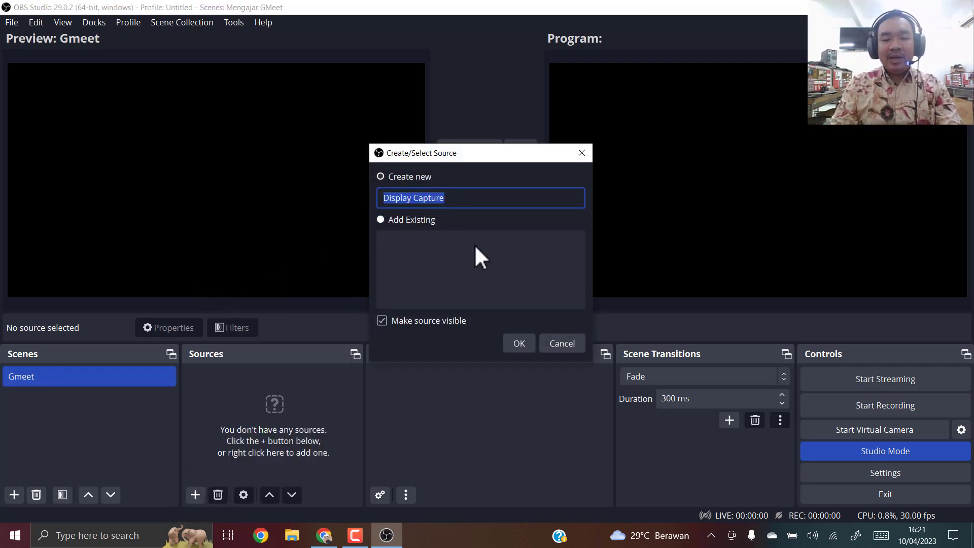
{"action": "type", "text": "Aktiva"}
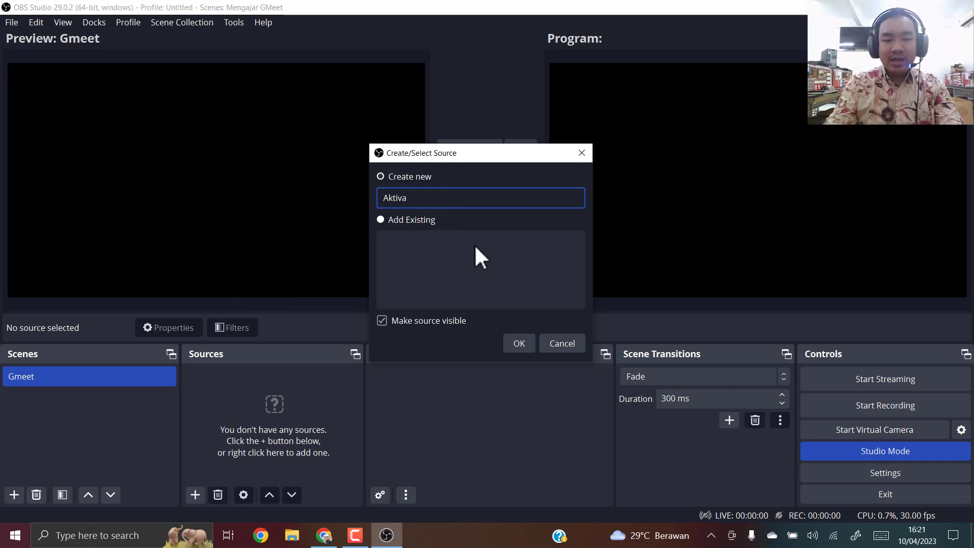
{"action": "key", "text": "BackSpace"}
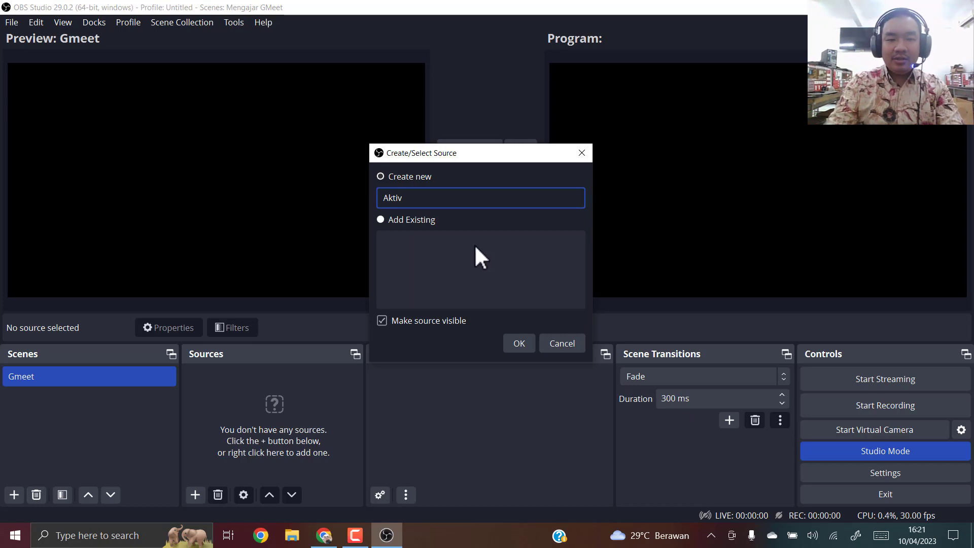
{"action": "type", "text": "itas Layar"}
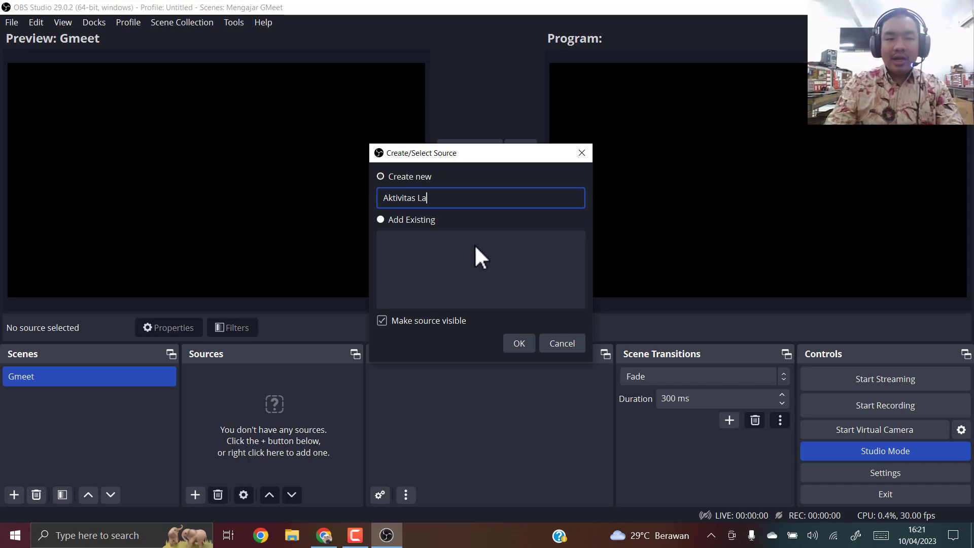
{"action": "left_click", "coordinate": [523, 343]}
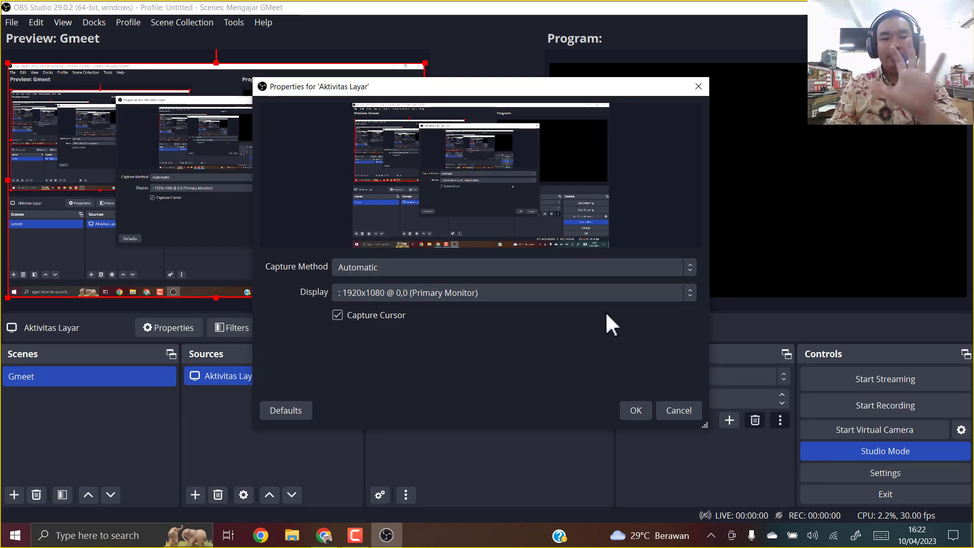
{"action": "left_click", "coordinate": [640, 410]}
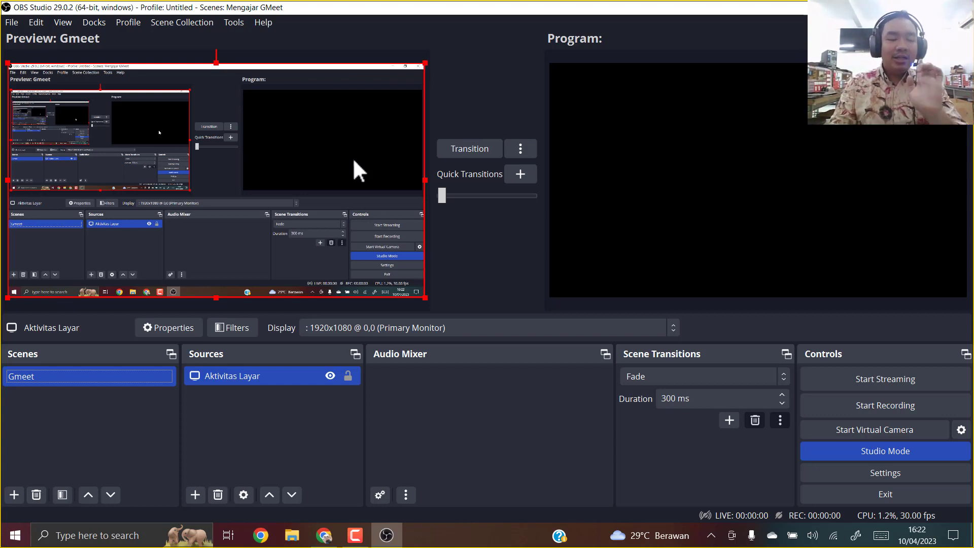
Step: Set the global Desktop Audio device to Default in the audio settings
{"action": "left_click", "coordinate": [424, 401]}
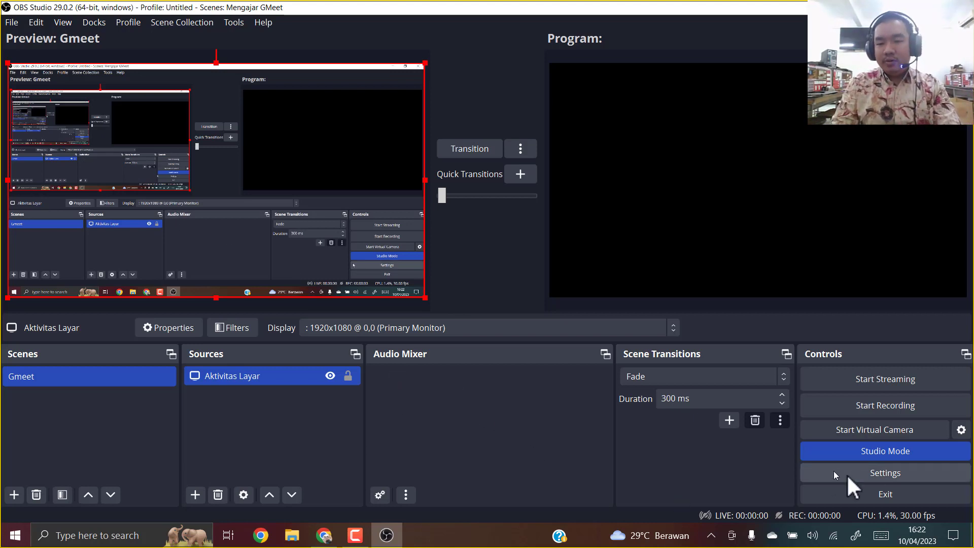
{"action": "left_click", "coordinate": [866, 472]}
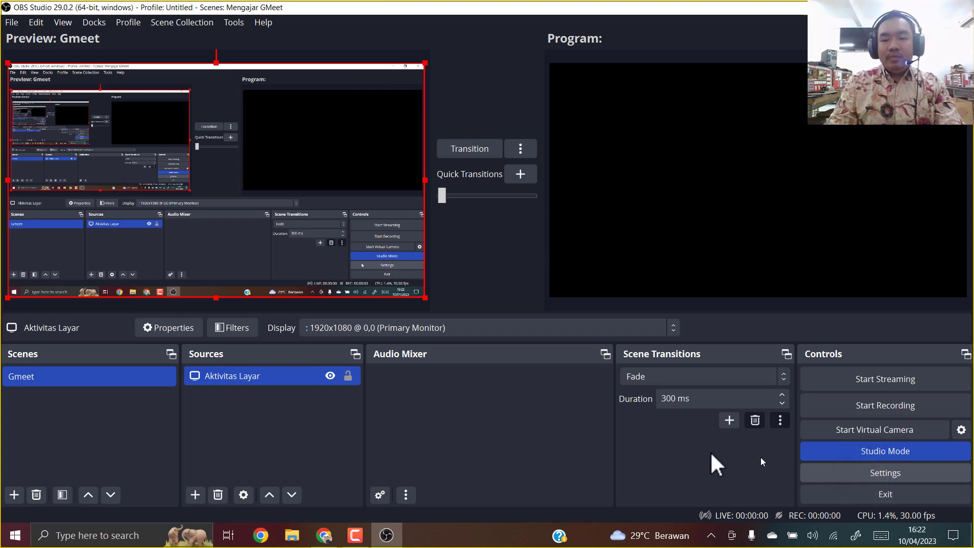
{"action": "left_click", "coordinate": [868, 471]}
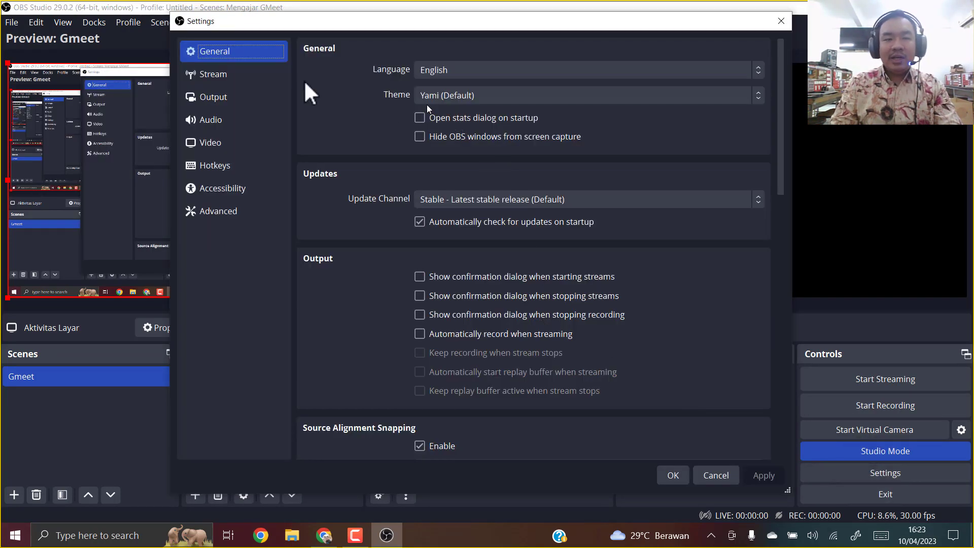
{"action": "left_click", "coordinate": [232, 127]}
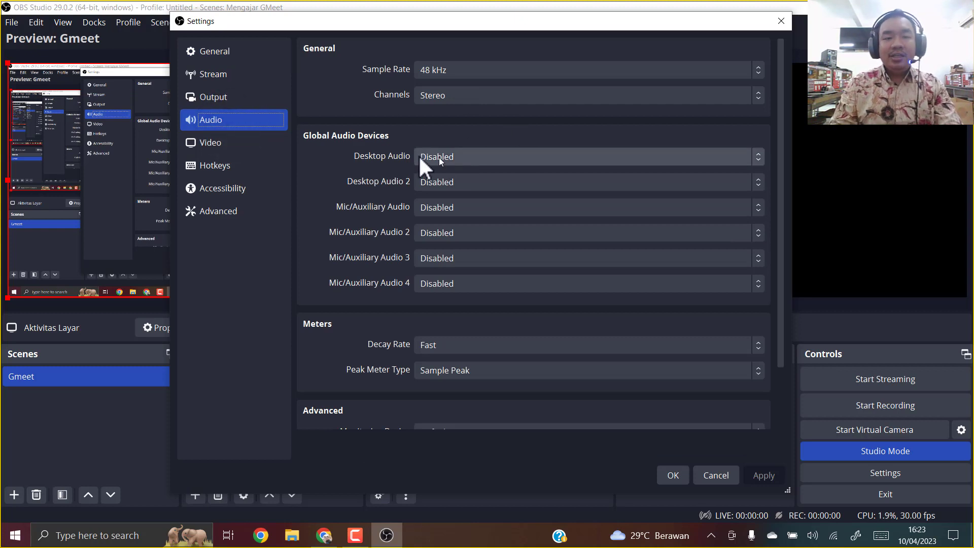
{"action": "left_click", "coordinate": [464, 156]}
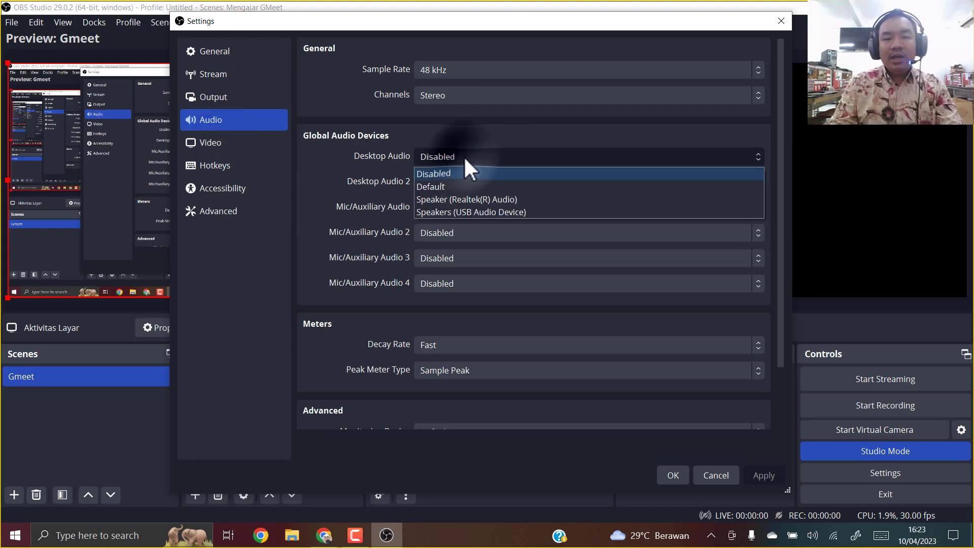
{"action": "left_click", "coordinate": [427, 188]}
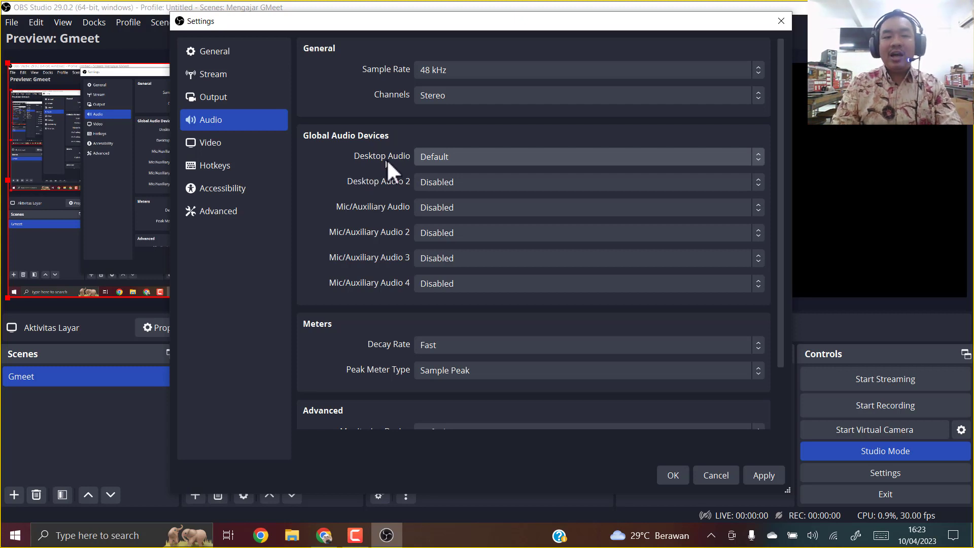
{"action": "left_click", "coordinate": [468, 154]}
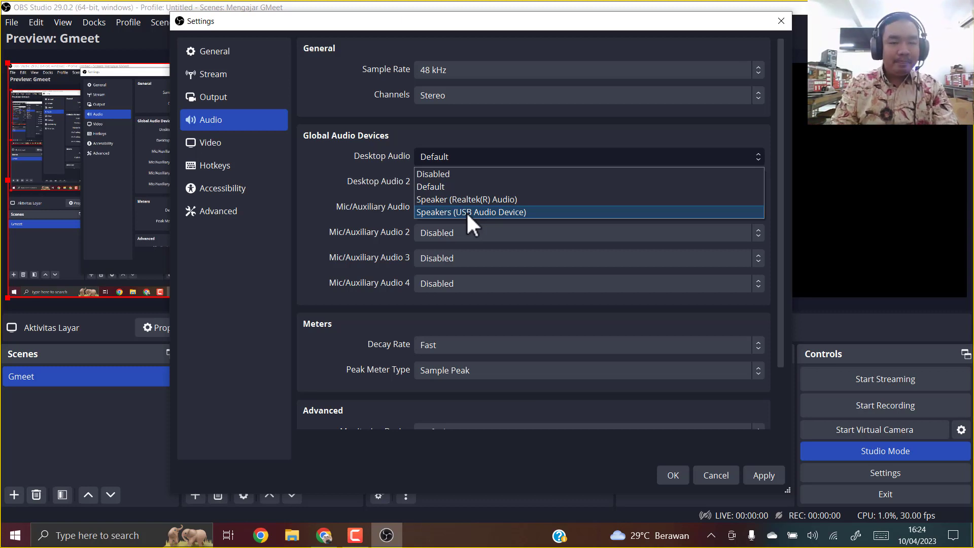
{"action": "left_click", "coordinate": [440, 187]}
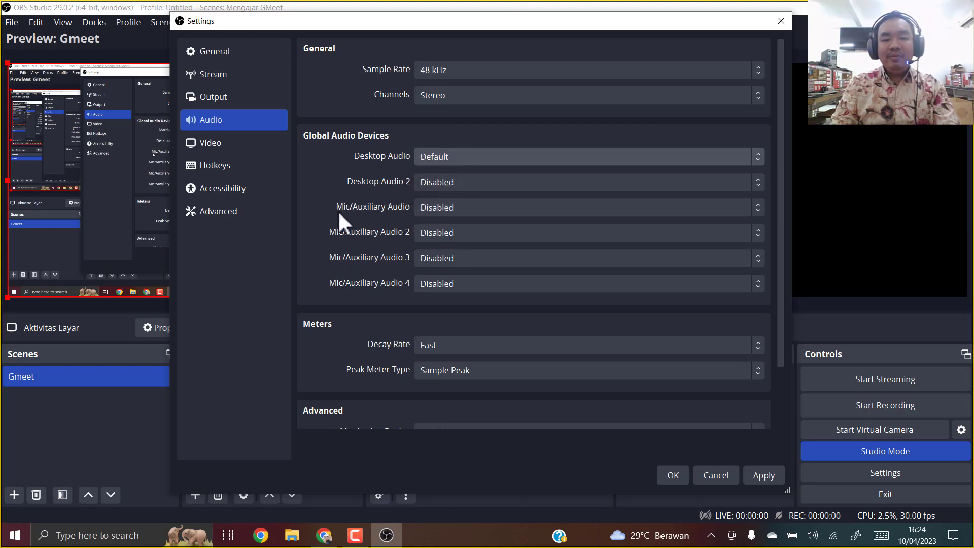
Step: Set the global Mic/Auxiliary Audio device to Default and save the settings
{"action": "left_click", "coordinate": [440, 208]}
{"action": "left_click", "coordinate": [432, 237]}
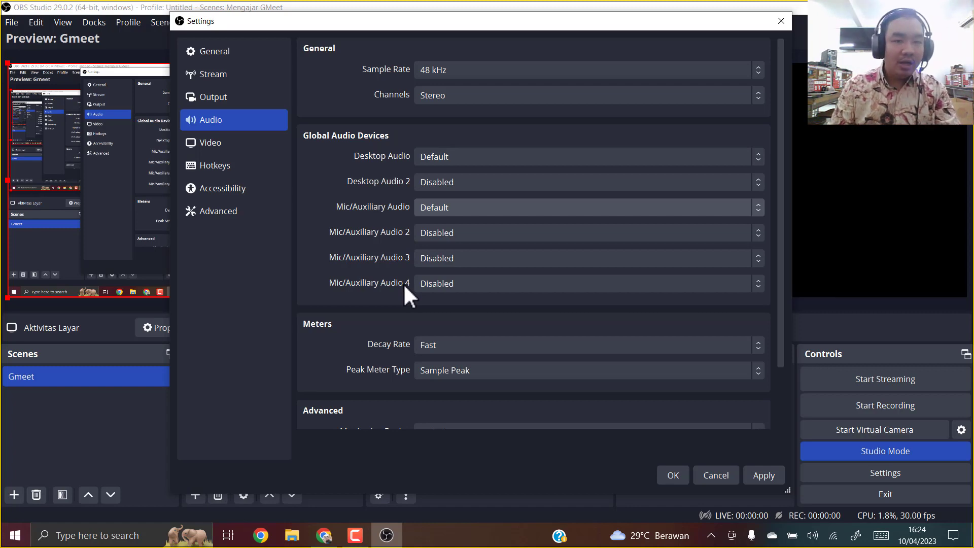
{"action": "left_click", "coordinate": [671, 475]}
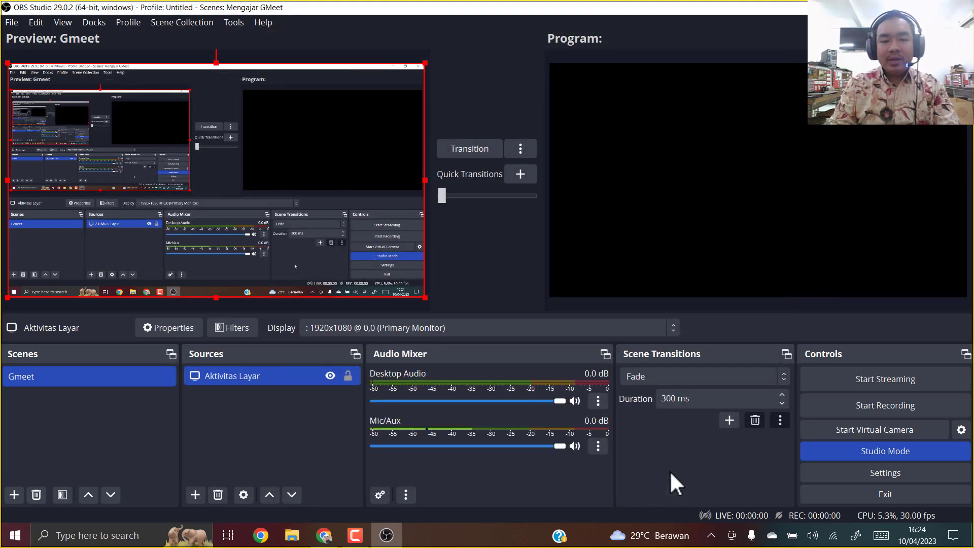
Step: Test muting and unmuting the Mic/Aux channel, and check which input devices its properties offer
{"action": "left_click", "coordinate": [575, 448]}
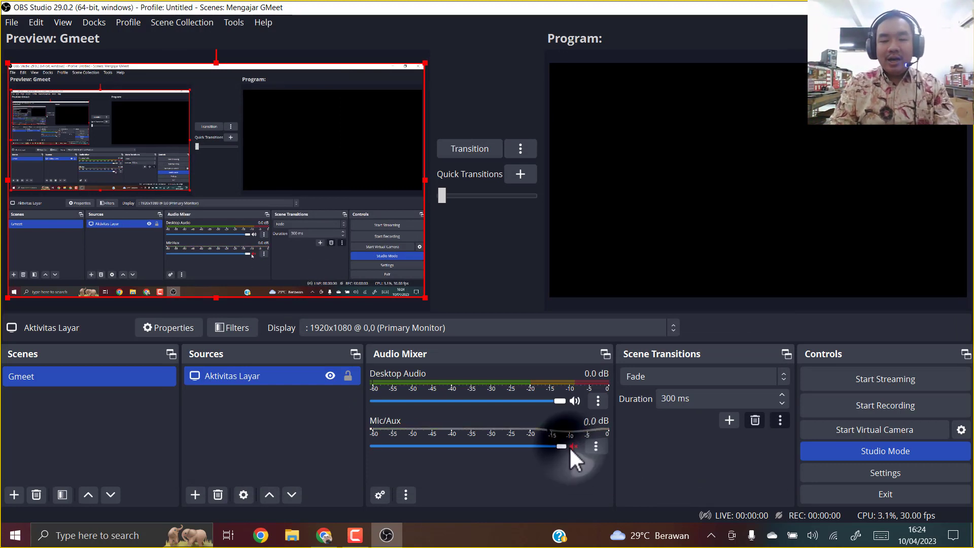
{"action": "left_click", "coordinate": [574, 446]}
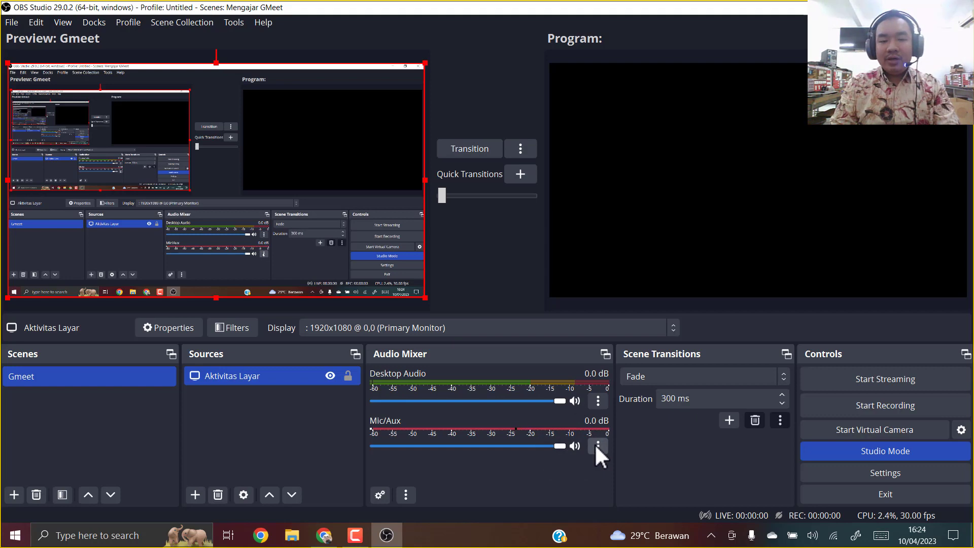
{"action": "left_click", "coordinate": [597, 446]}
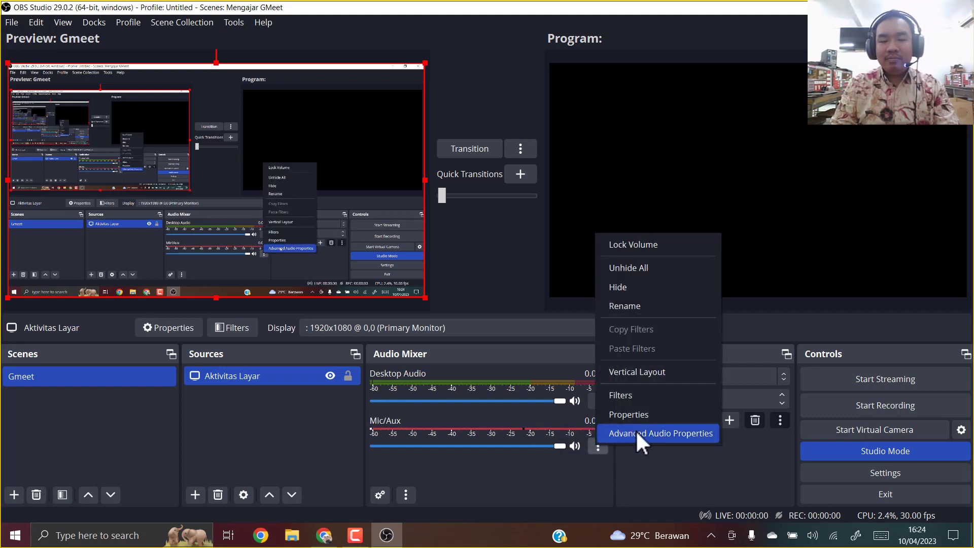
{"action": "left_click", "coordinate": [629, 416]}
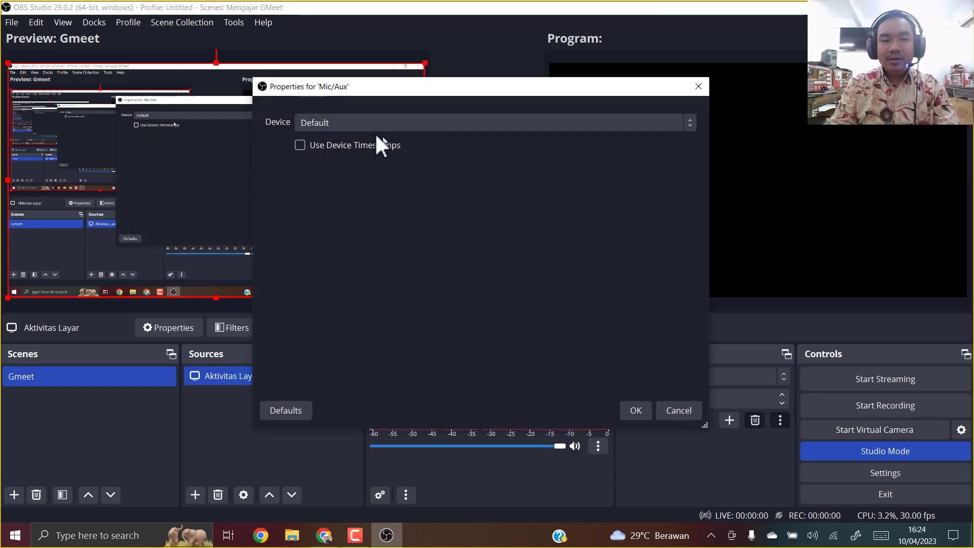
{"action": "left_click", "coordinate": [350, 121]}
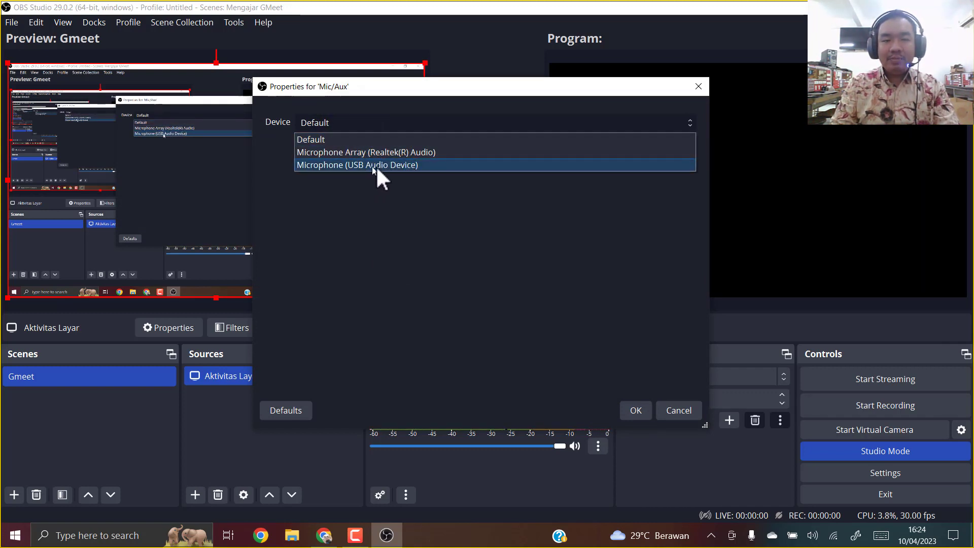
{"action": "left_click", "coordinate": [696, 89]}
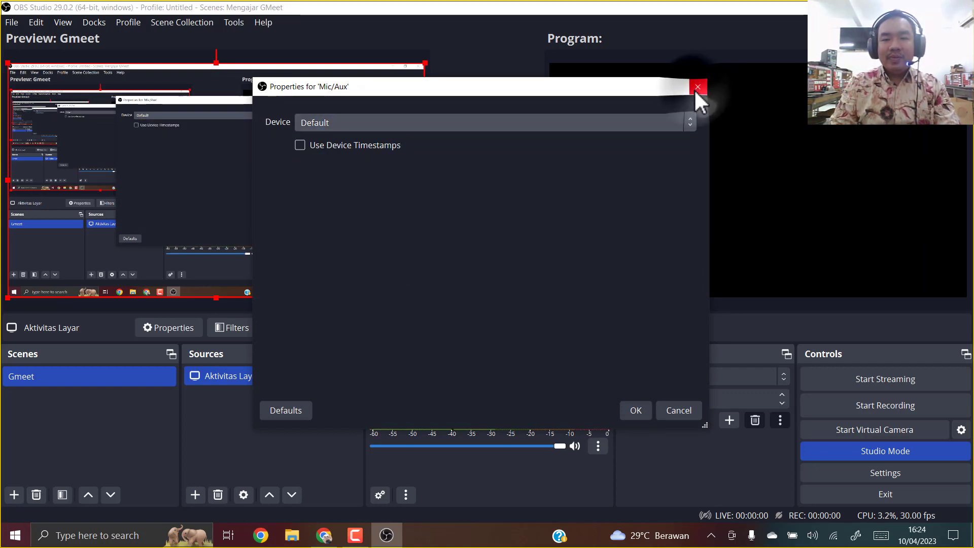
{"action": "left_click", "coordinate": [696, 89]}
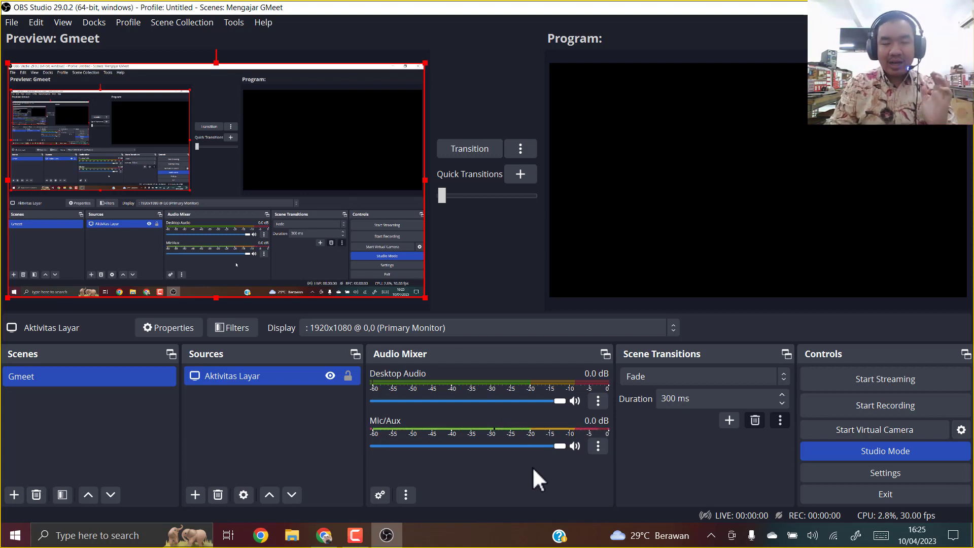
Step: Set the Mic/Aux channel's device to Microphone (USB Audio Device) and save its properties
{"action": "left_click", "coordinate": [574, 446]}
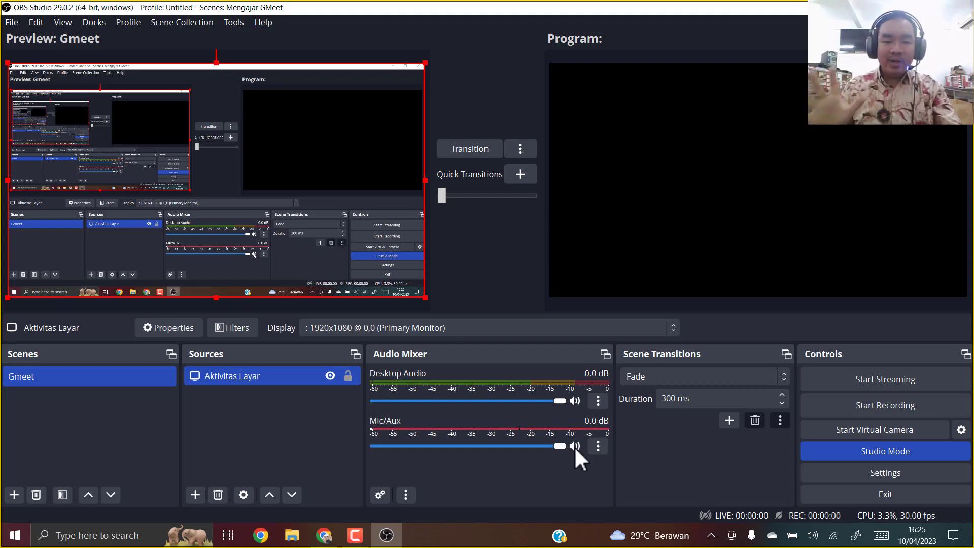
{"action": "left_click", "coordinate": [575, 446]}
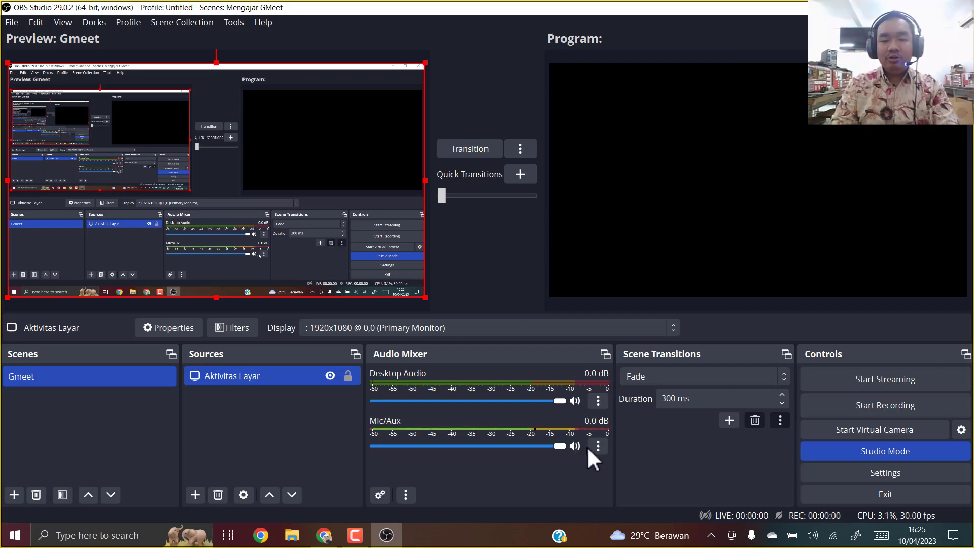
{"action": "left_click", "coordinate": [596, 446]}
{"action": "left_click", "coordinate": [631, 418]}
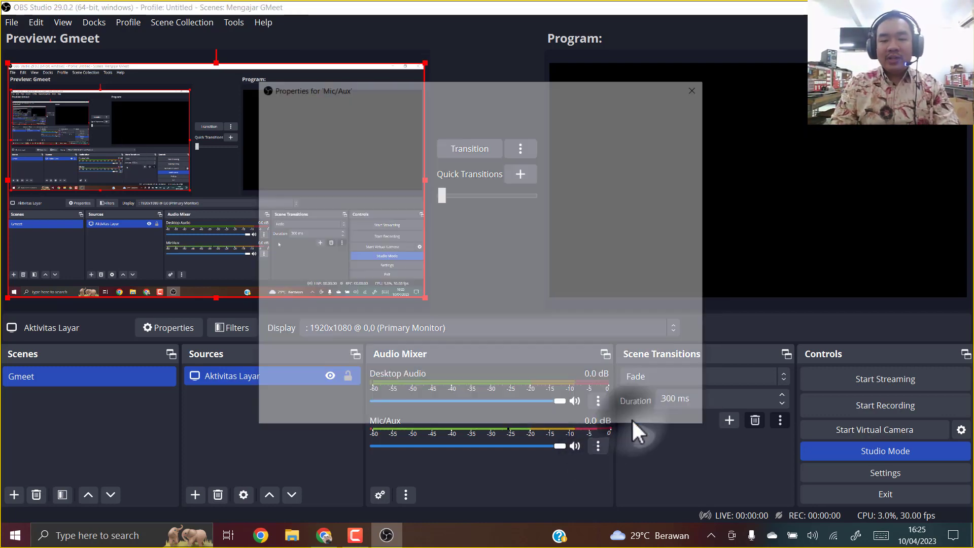
{"action": "left_click", "coordinate": [334, 124]}
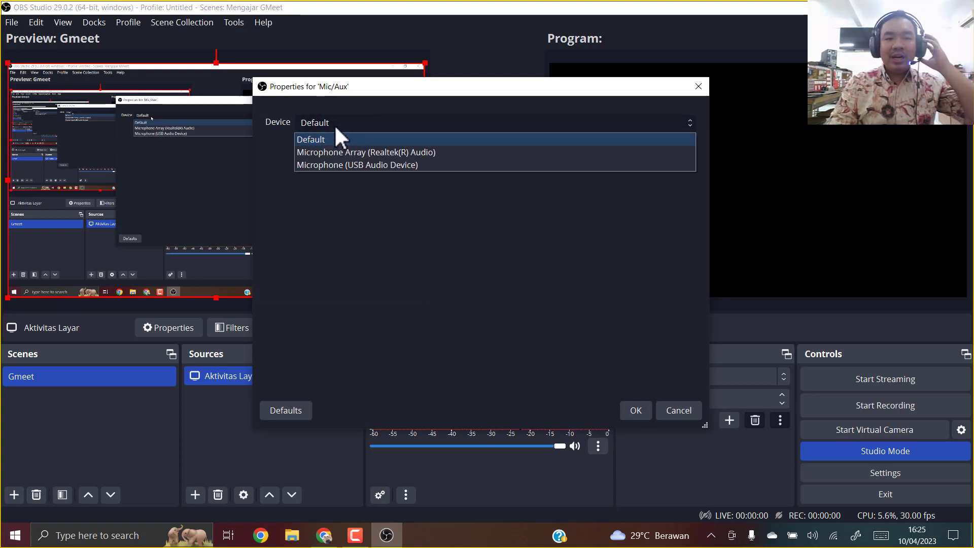
{"action": "left_click", "coordinate": [350, 165]}
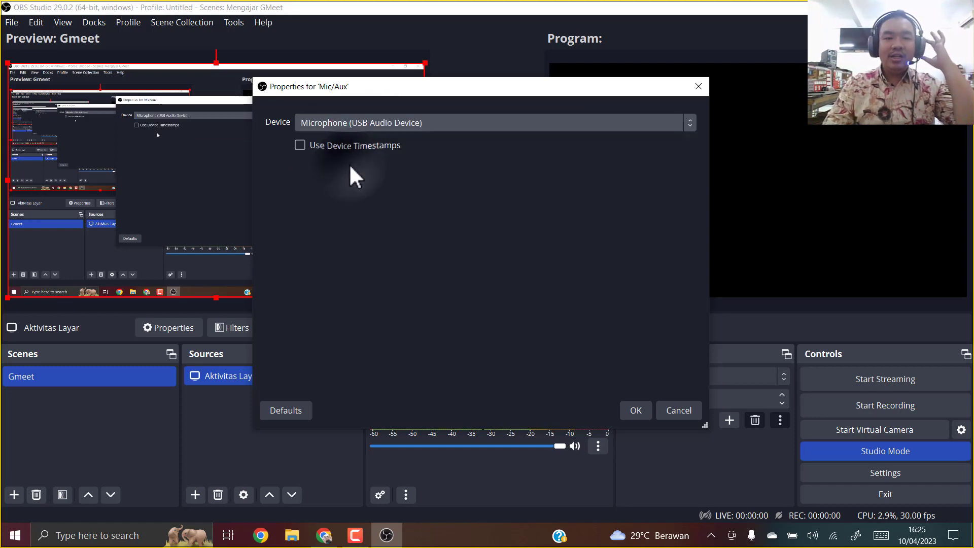
{"action": "left_click", "coordinate": [640, 408]}
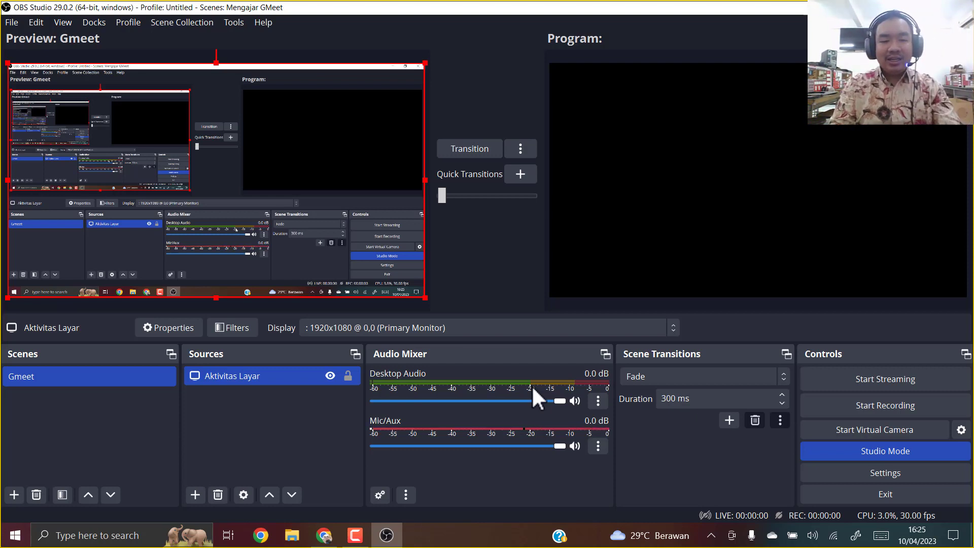
Step: Set the Desktop Audio channel's device to Speakers (USB Audio Device), keeping Use Device Timestamps enabled
{"action": "left_click", "coordinate": [597, 402]}
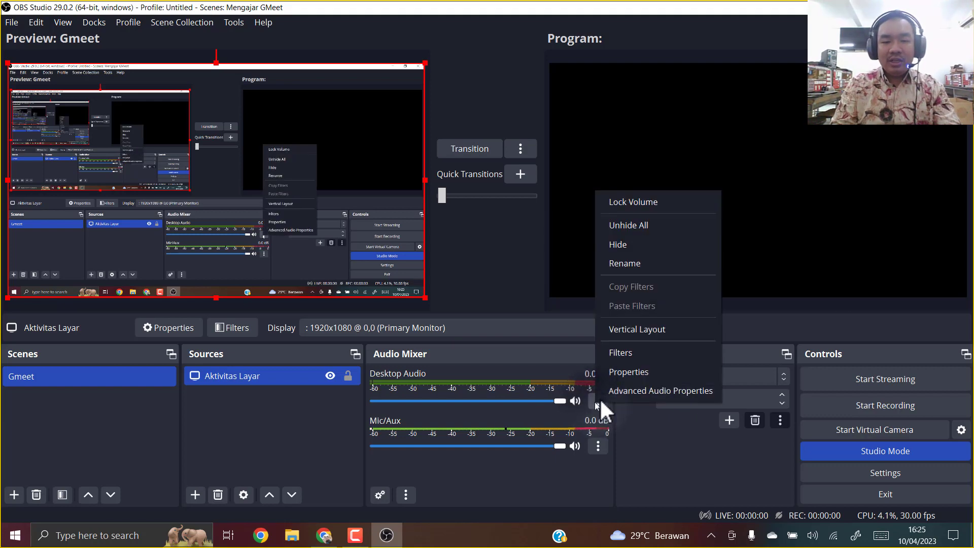
{"action": "left_click", "coordinate": [639, 371]}
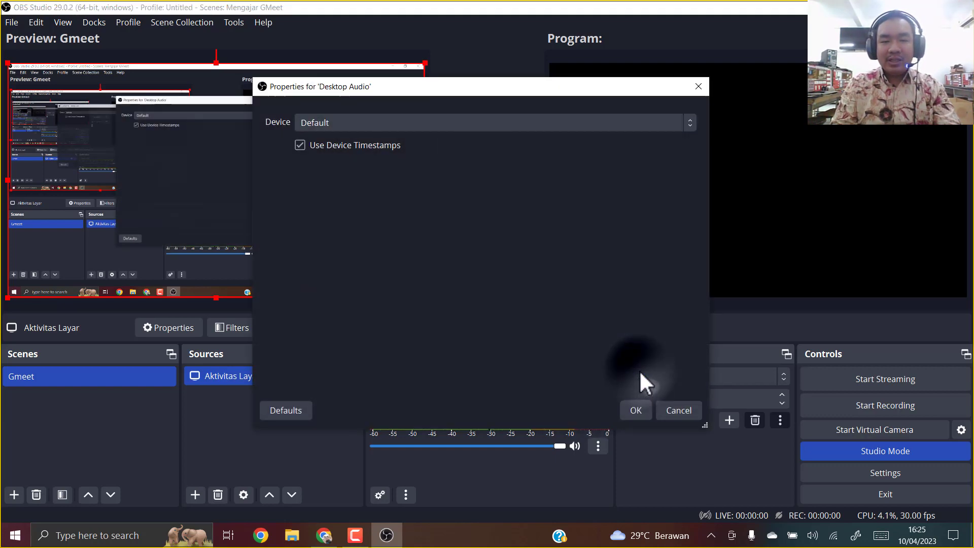
{"action": "left_click", "coordinate": [376, 122]}
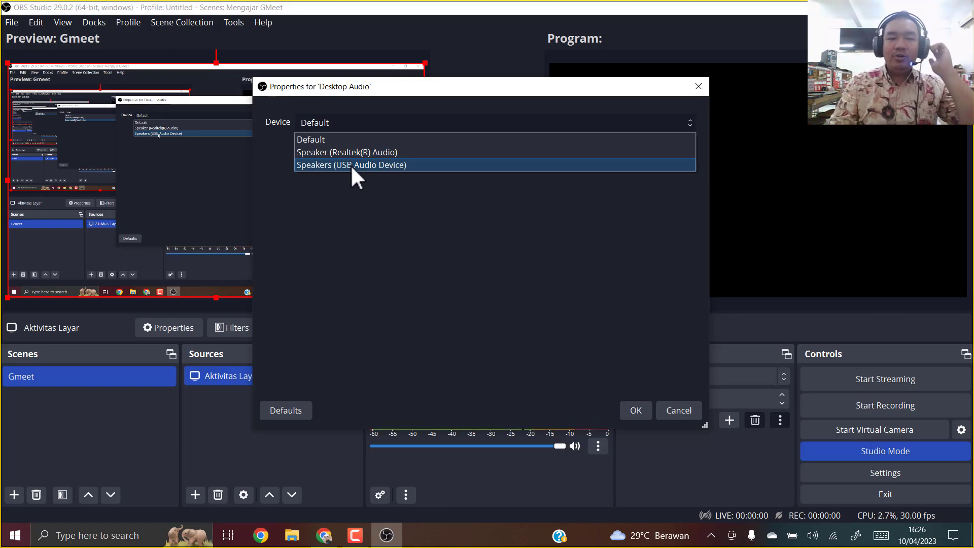
{"action": "left_click", "coordinate": [351, 165]}
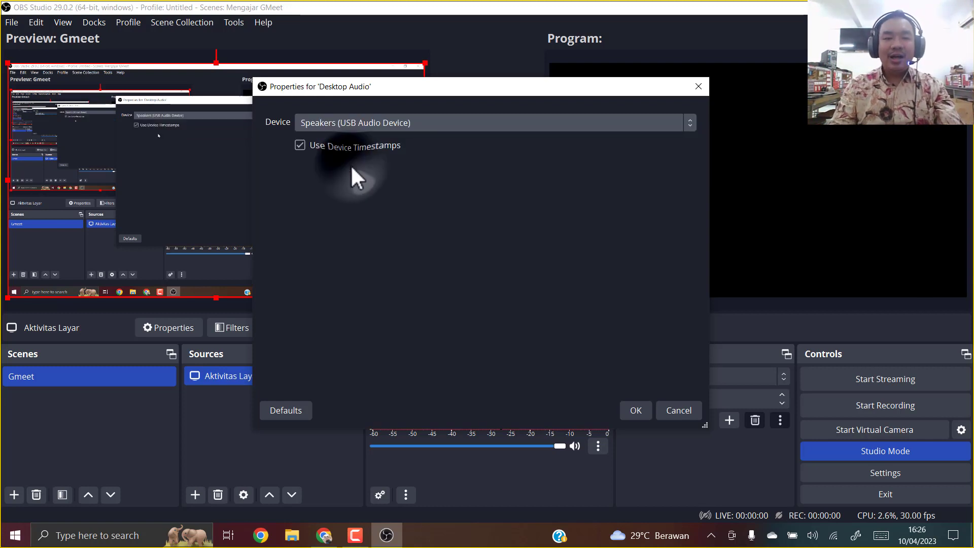
{"action": "left_click", "coordinate": [637, 410]}
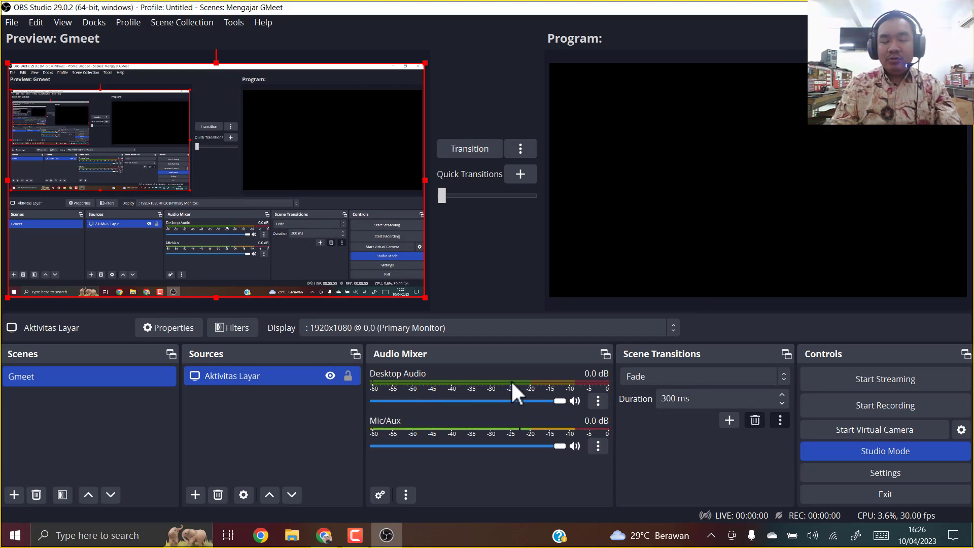
Step: Test several system volume levels for Speakers (USB Audio Device) and leave the volume at 100
{"action": "left_click", "coordinate": [812, 538]}
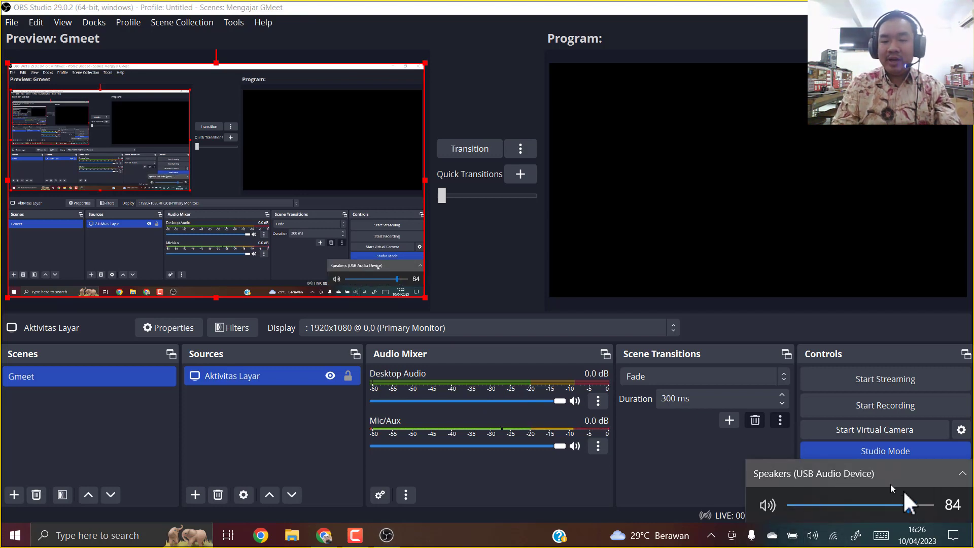
{"action": "left_click", "coordinate": [909, 503]}
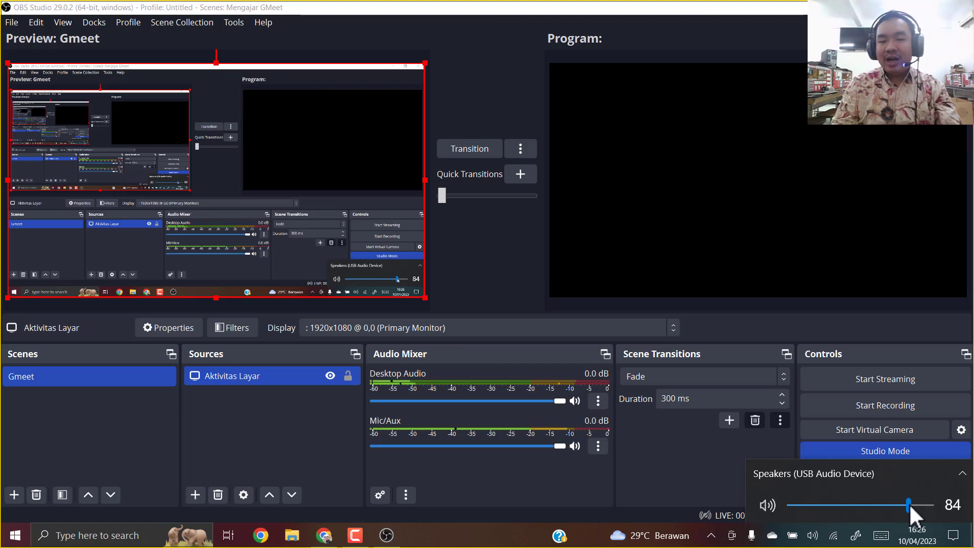
{"action": "left_click", "coordinate": [910, 503]}
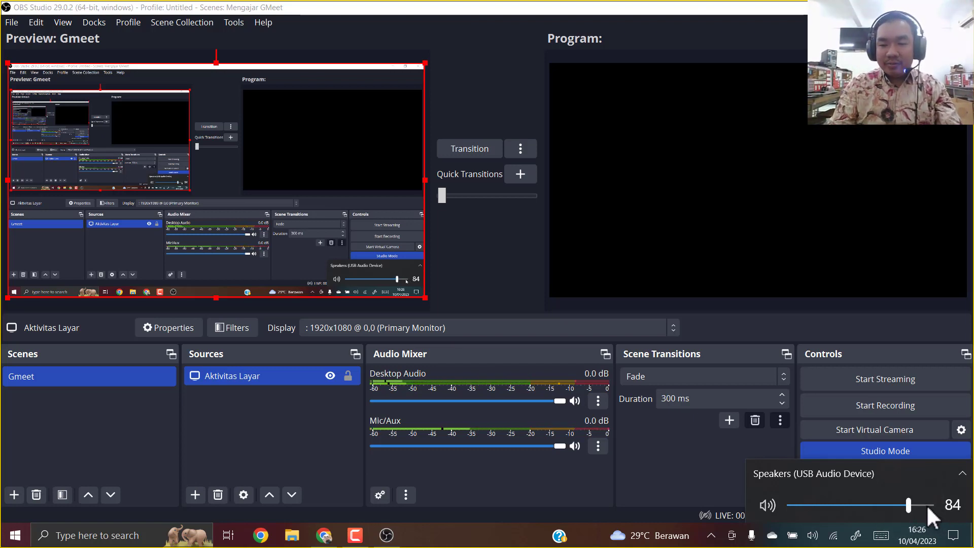
{"action": "left_click", "coordinate": [926, 505]}
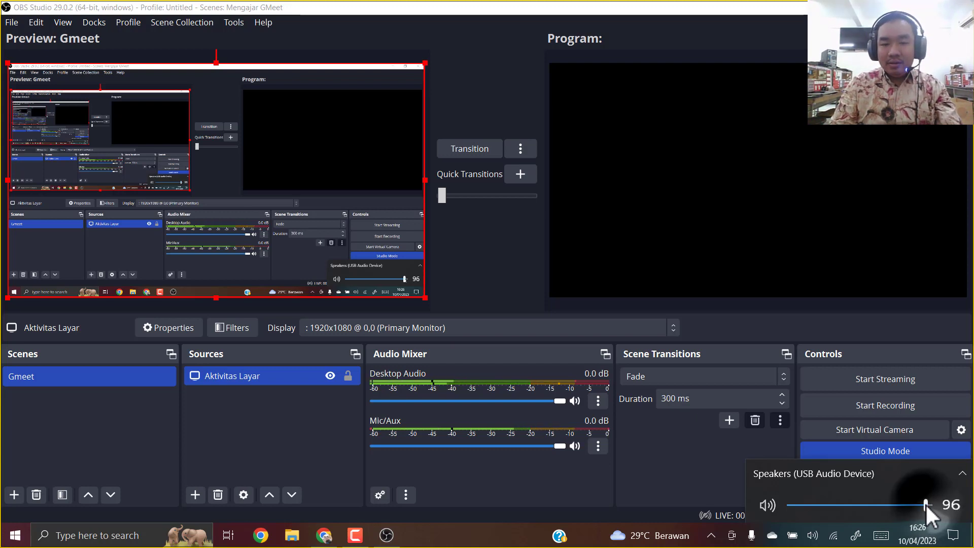
{"action": "left_click", "coordinate": [909, 503]}
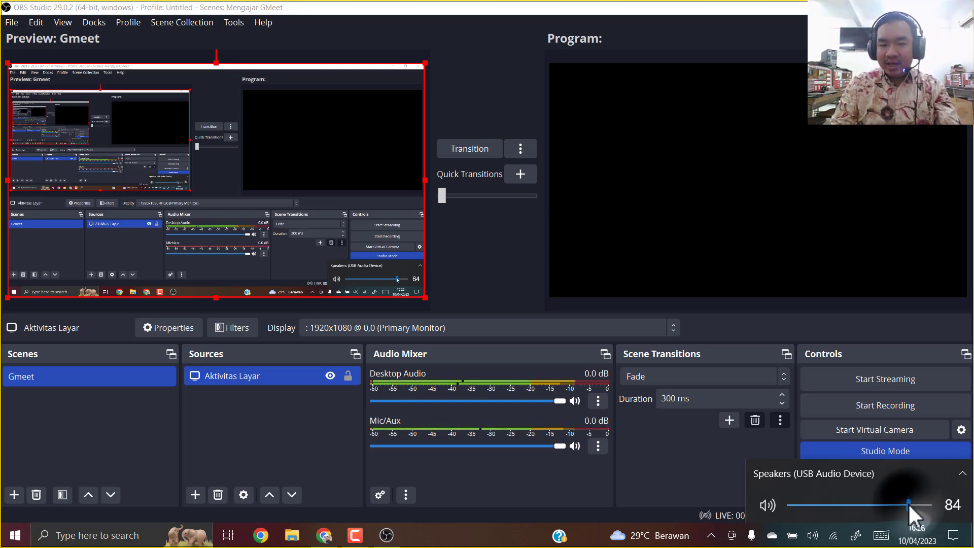
{"action": "left_click", "coordinate": [882, 501]}
{"action": "left_click", "coordinate": [906, 504]}
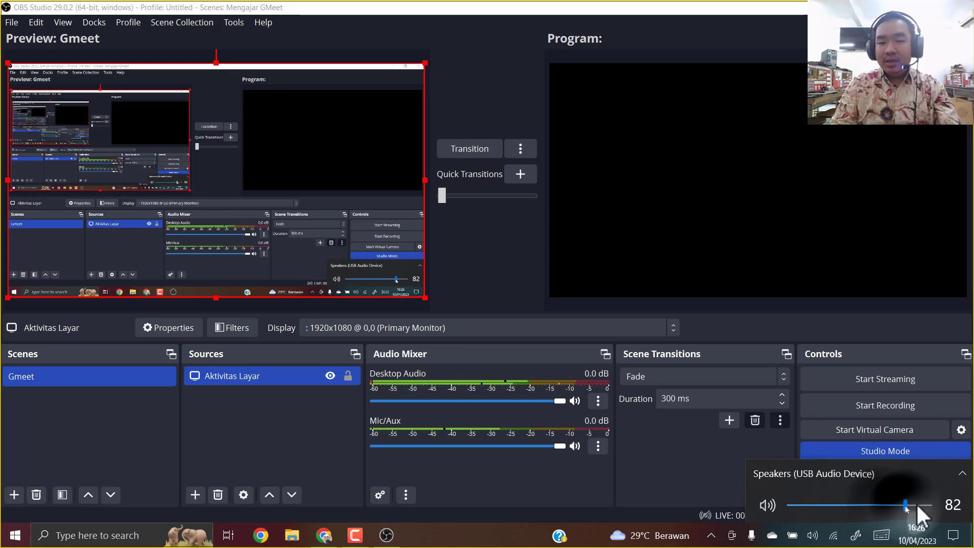
{"action": "left_click", "coordinate": [926, 504]}
{"action": "left_click", "coordinate": [899, 504]}
{"action": "left_click", "coordinate": [922, 504]}
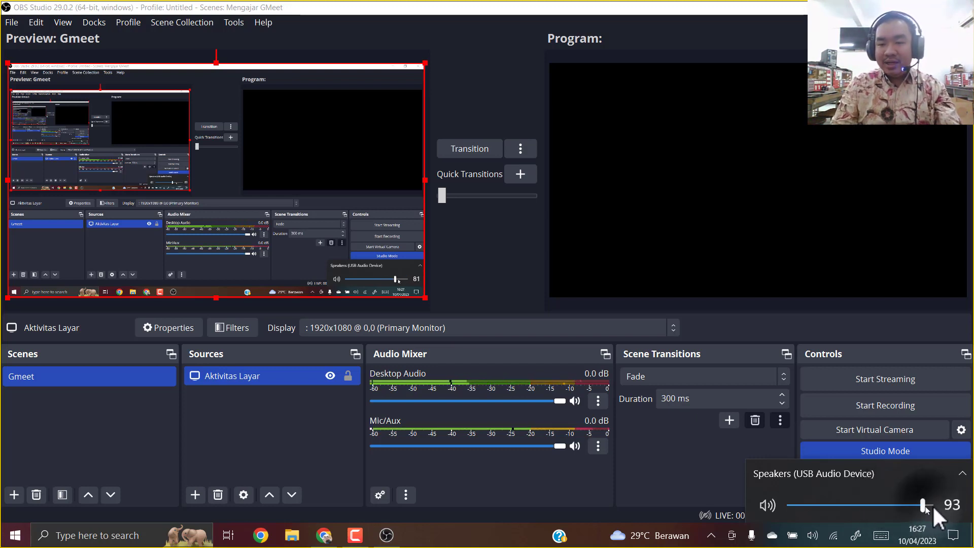
{"action": "left_click_drag", "start_coordinate": [933, 504], "coordinate": [945, 505]}
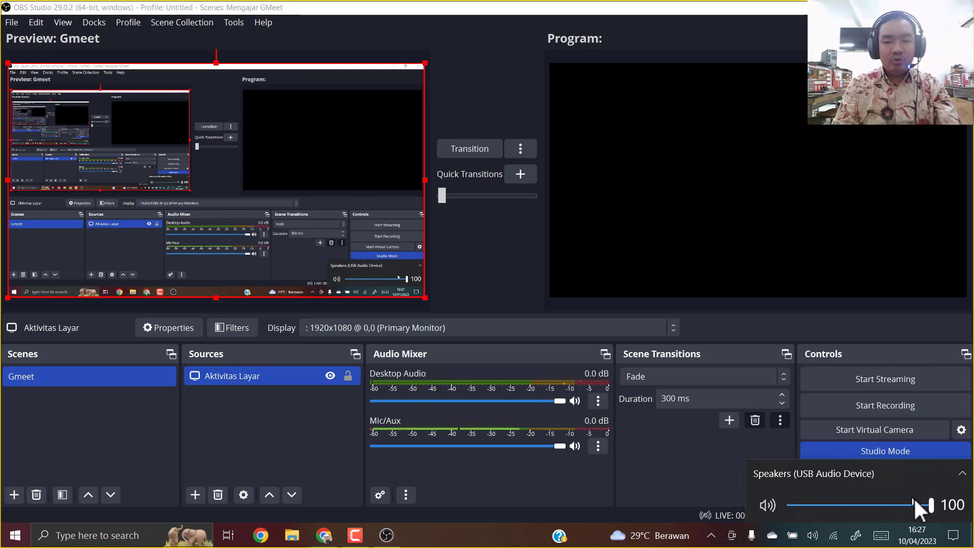
{"action": "left_click", "coordinate": [931, 505]}
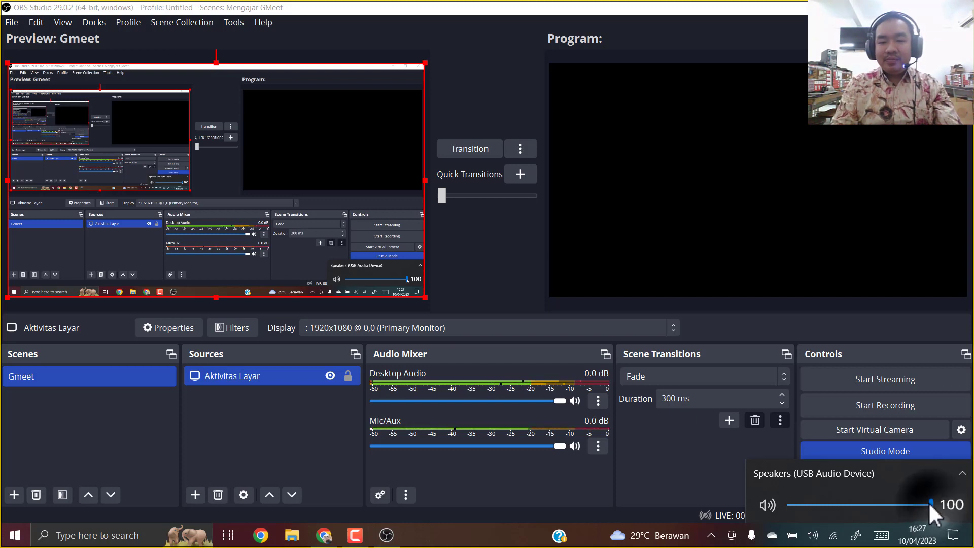
{"action": "left_click", "coordinate": [499, 248]}
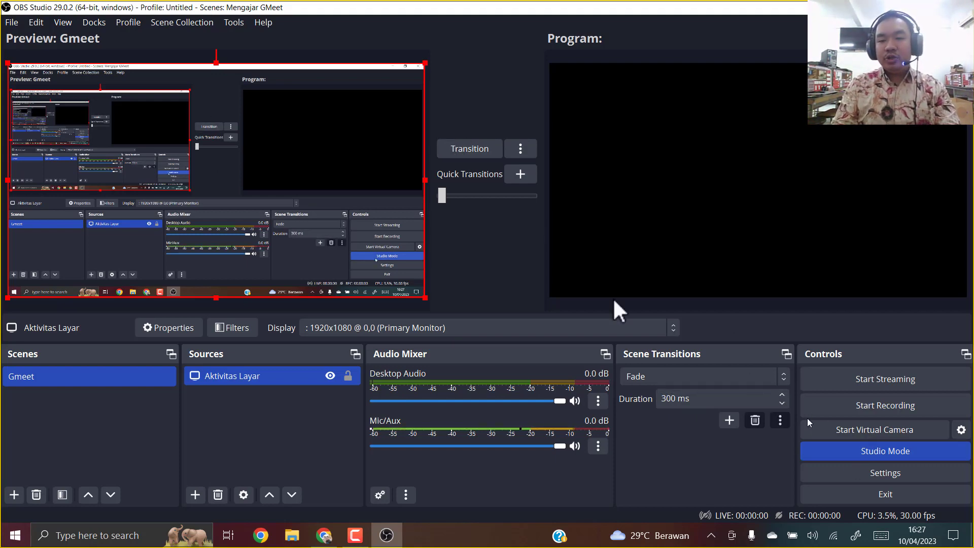
Step: Transition the Gmeet scene from preview to program
{"action": "left_click", "coordinate": [467, 149]}
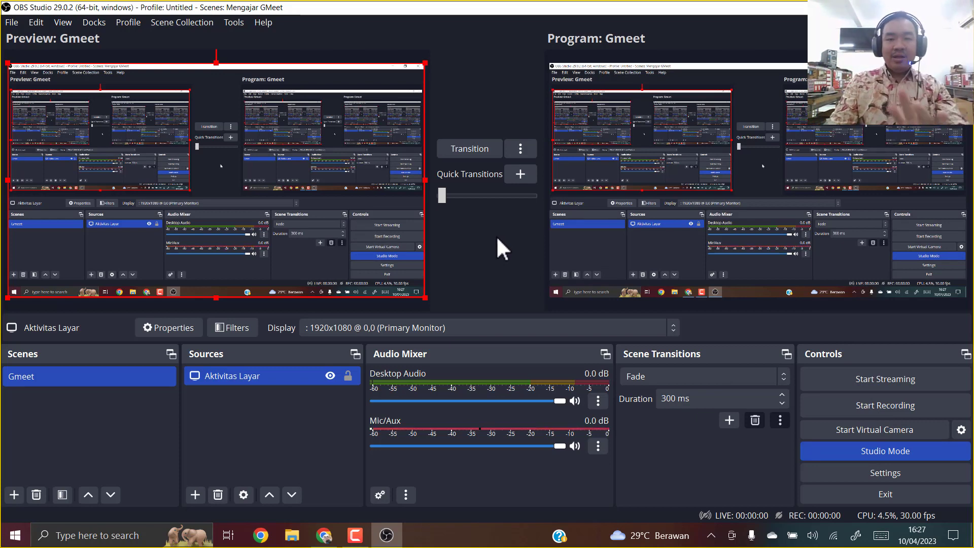
Step: Try to add a Video Capture Device source using the HP Wide Vision HD Camera to the Gmeet scene
{"action": "left_click", "coordinate": [195, 495]}
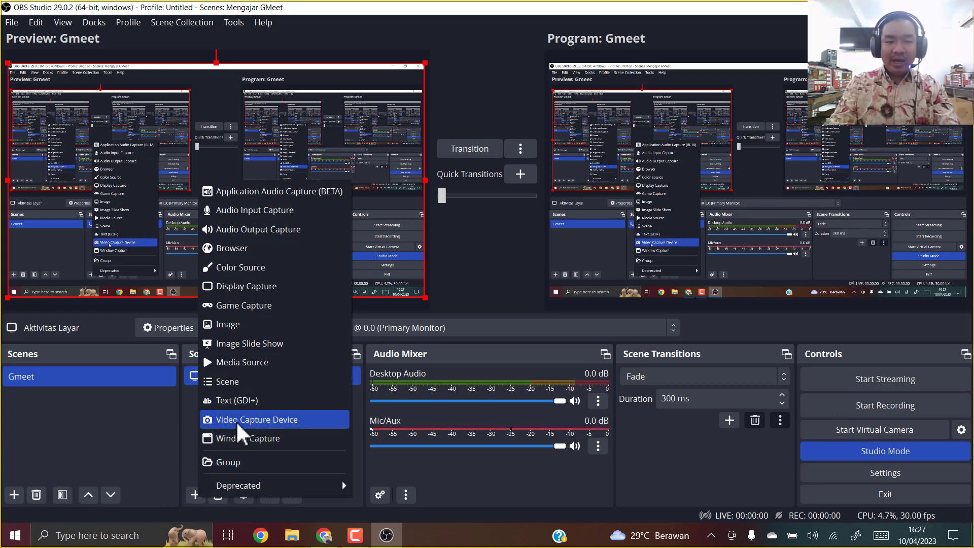
{"action": "left_click", "coordinate": [302, 418]}
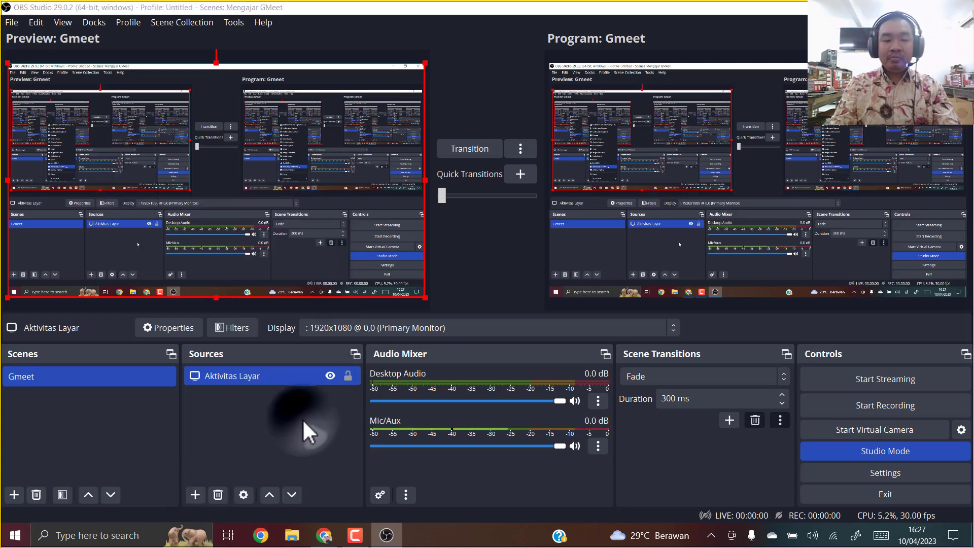
{"action": "left_click", "coordinate": [521, 343]}
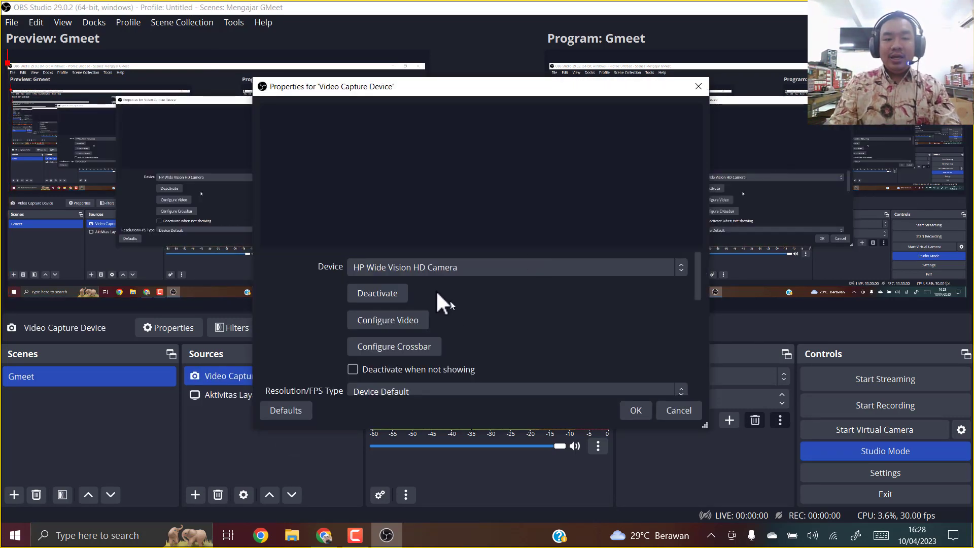
{"action": "left_click", "coordinate": [418, 269]}
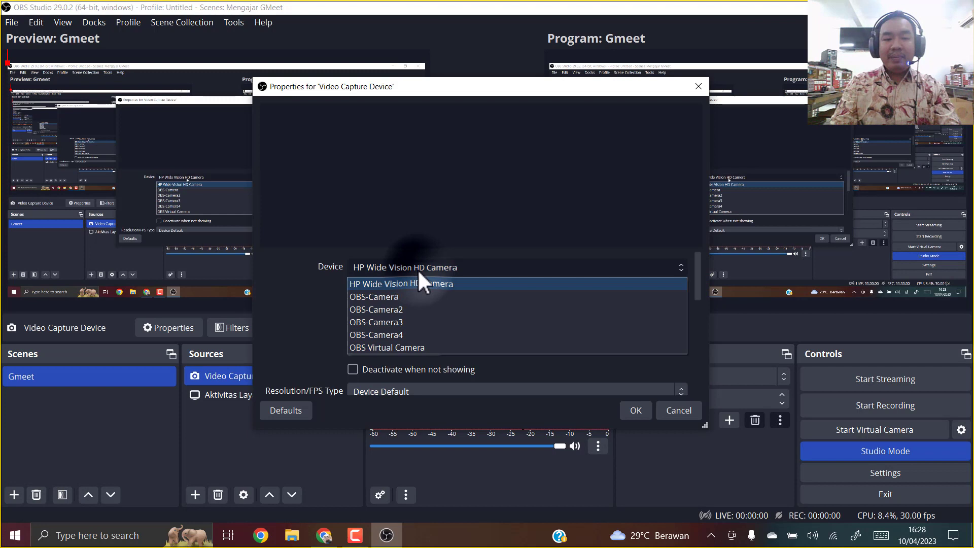
{"action": "left_click", "coordinate": [385, 283]}
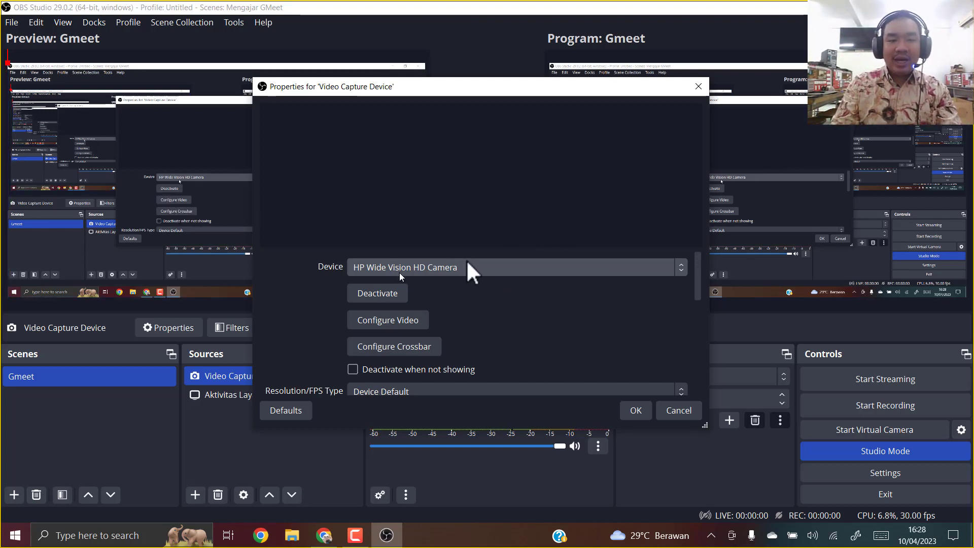
{"action": "left_click", "coordinate": [678, 410]}
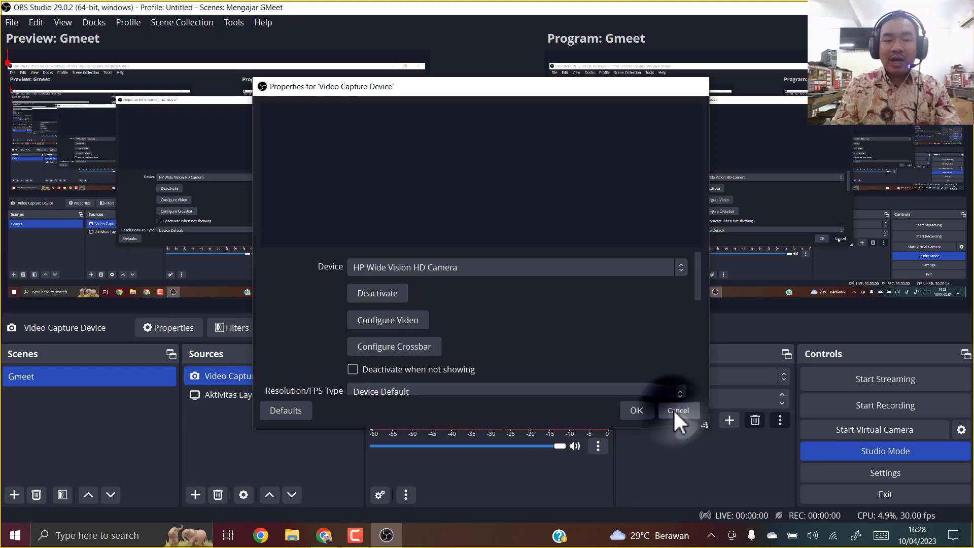
Step: Remove the Video Capture Device source from the Gmeet scene
{"action": "right_click", "coordinate": [275, 374]}
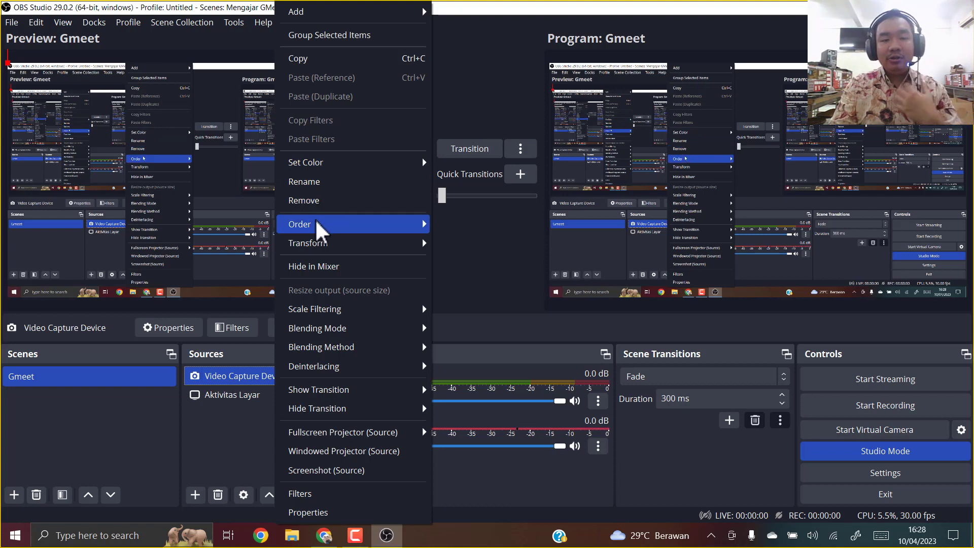
{"action": "mouse_move", "coordinate": [315, 226]}
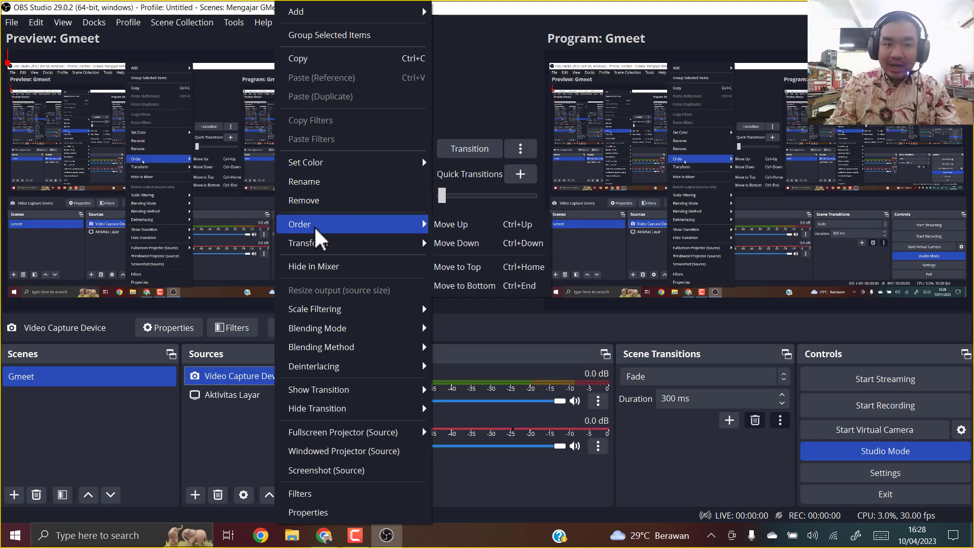
{"action": "left_click", "coordinate": [320, 200]}
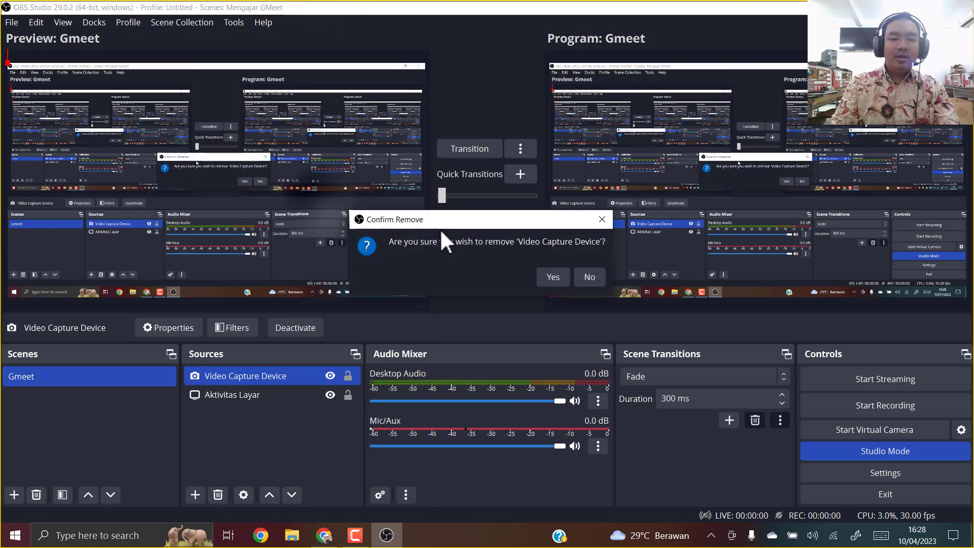
{"action": "left_click", "coordinate": [551, 278]}
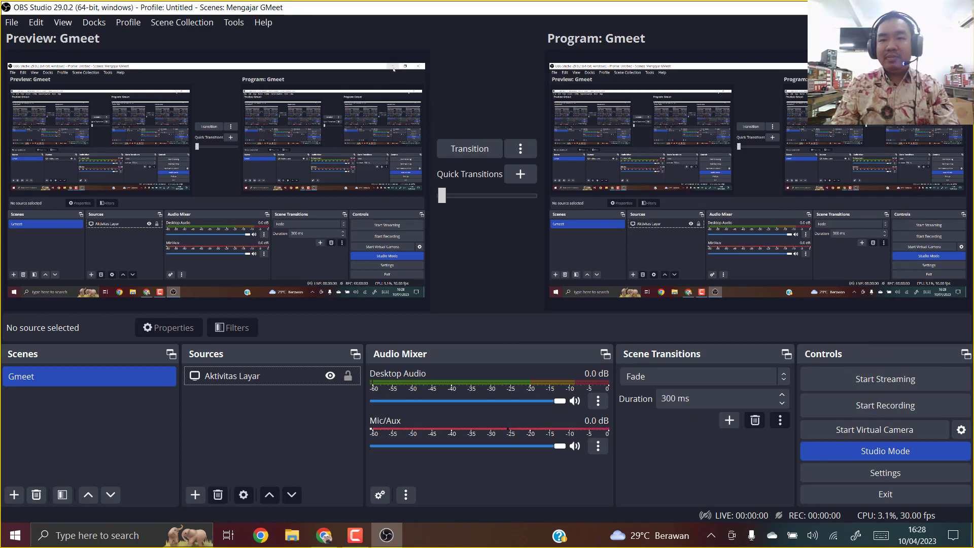
Step: Minimize OBS Studio, switch to Google Chrome and search the web for "google meet" in a new tab
{"action": "left_click", "coordinate": [913, 7]}
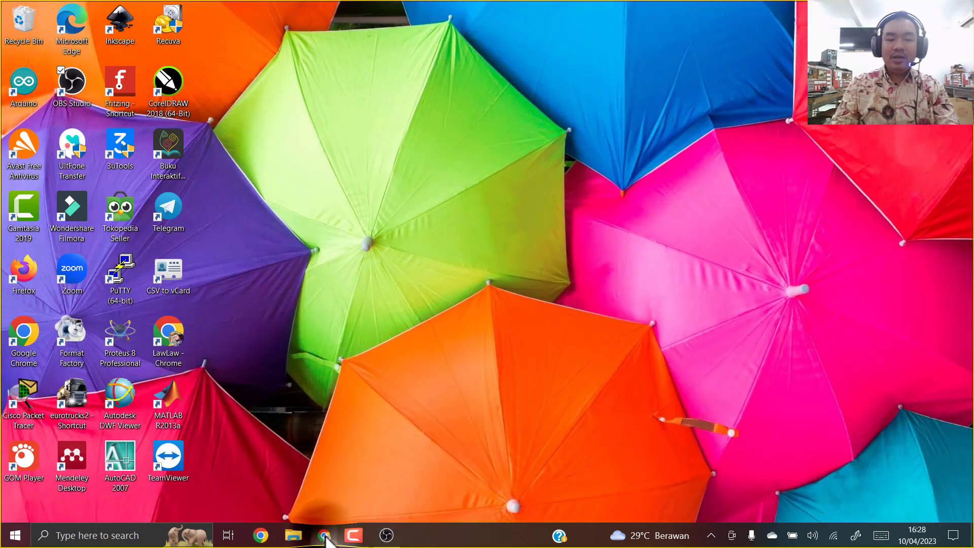
{"action": "left_click", "coordinate": [324, 536]}
{"action": "left_click", "coordinate": [323, 11]}
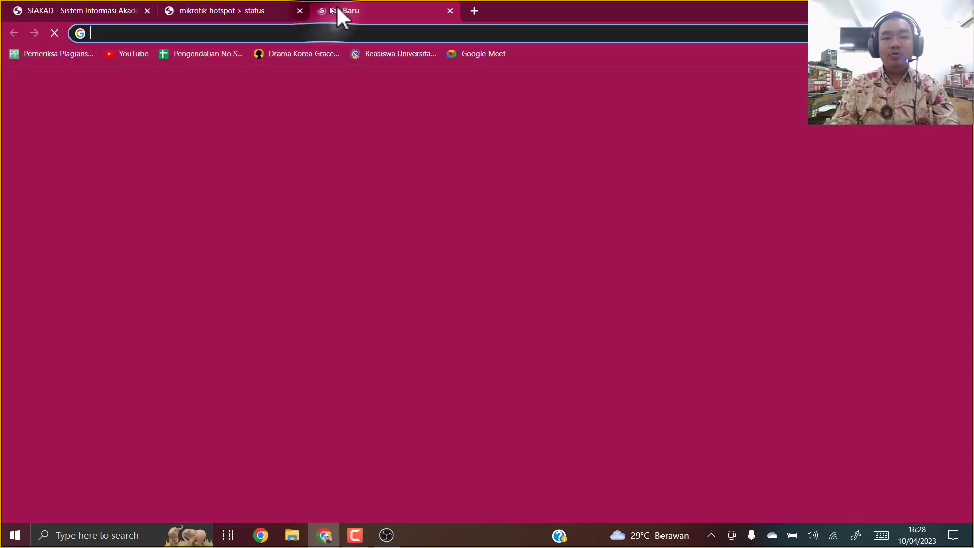
{"action": "type", "text": "google"}
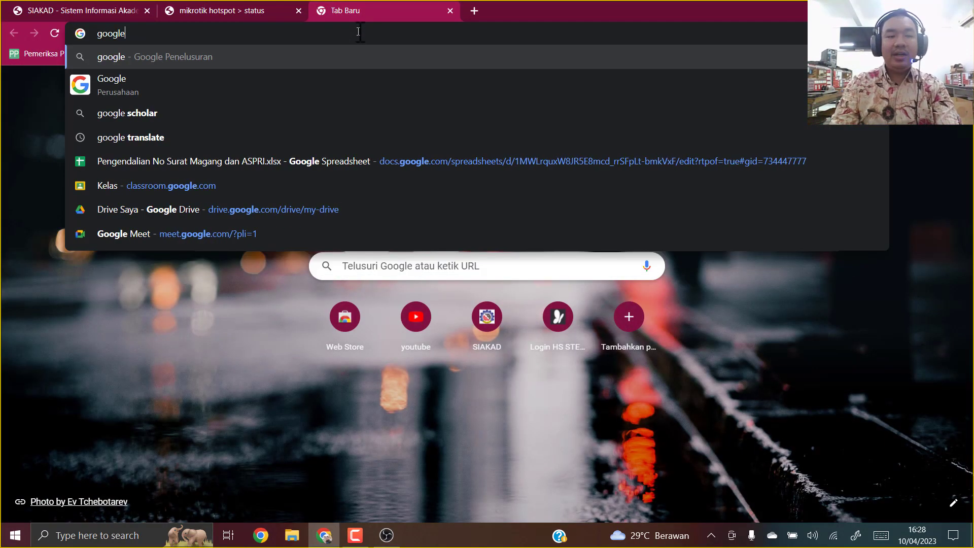
{"action": "type", "text": " meet"}
{"action": "key", "text": "Return"}
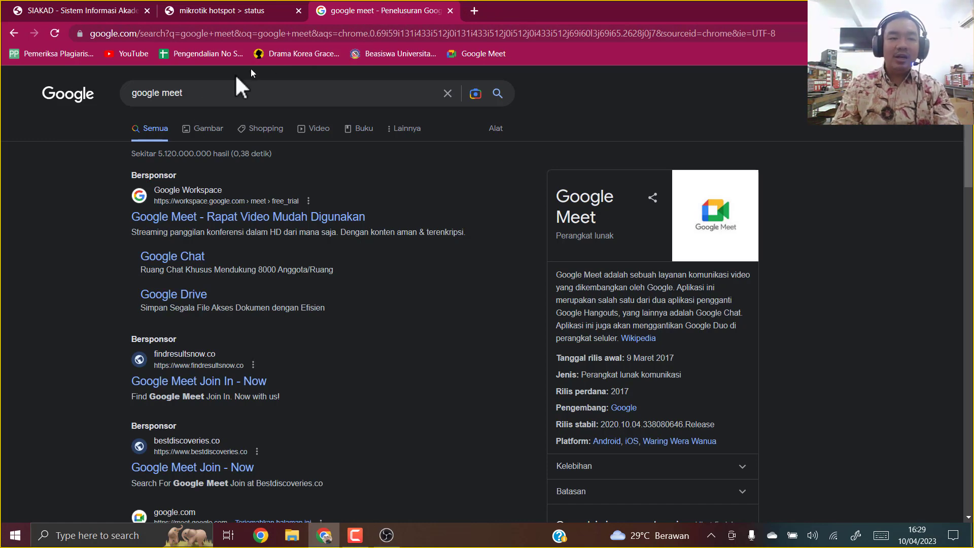
Step: Open the official meet.google.com site from the search results and bring up the options for a new meeting (Rapat baru)
{"action": "scroll", "coordinate": [245, 275], "scroll_direction": "down", "scroll_amount": 2}
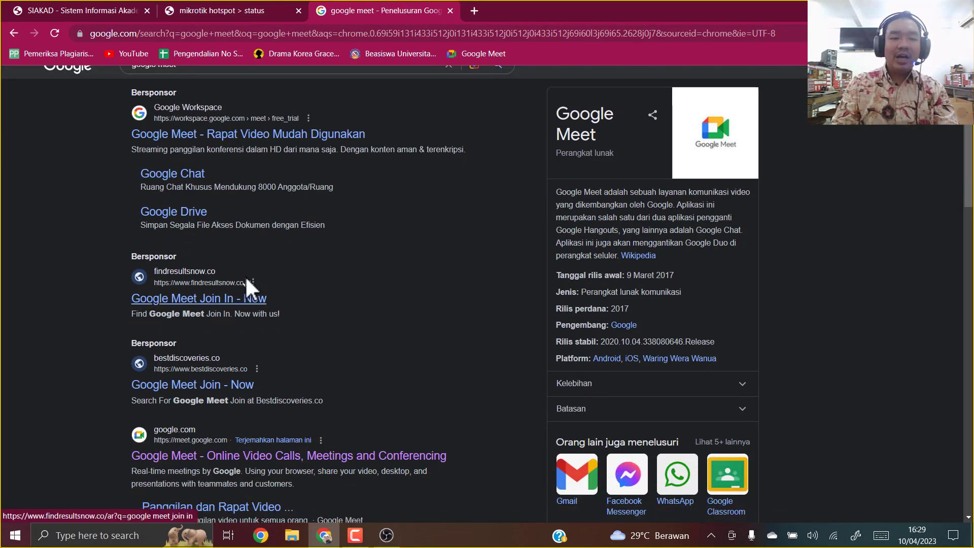
{"action": "left_click", "coordinate": [178, 457]}
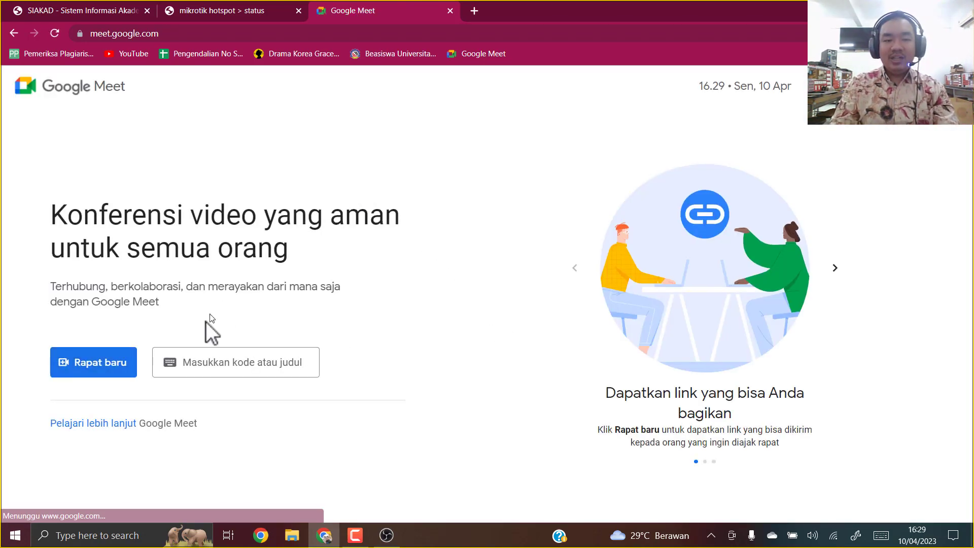
{"action": "left_click", "coordinate": [77, 372]}
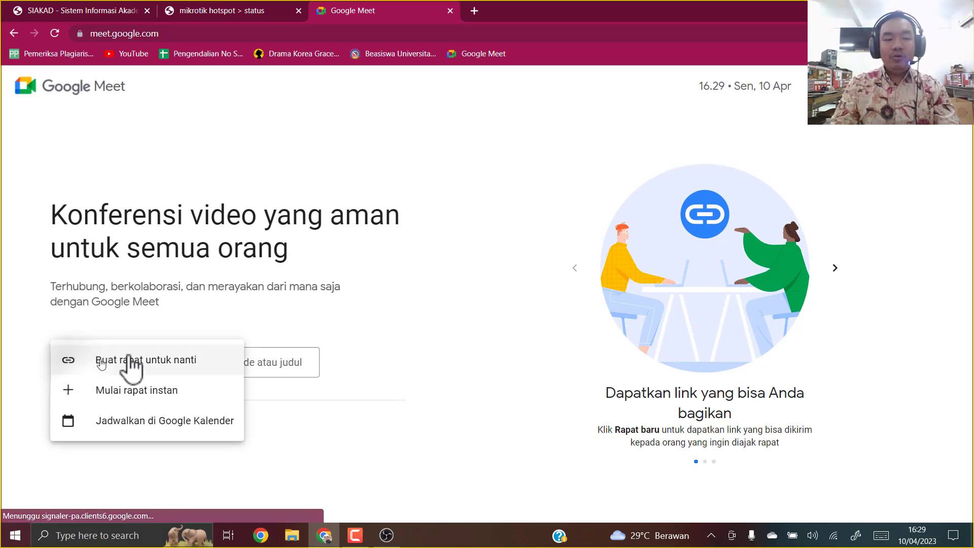